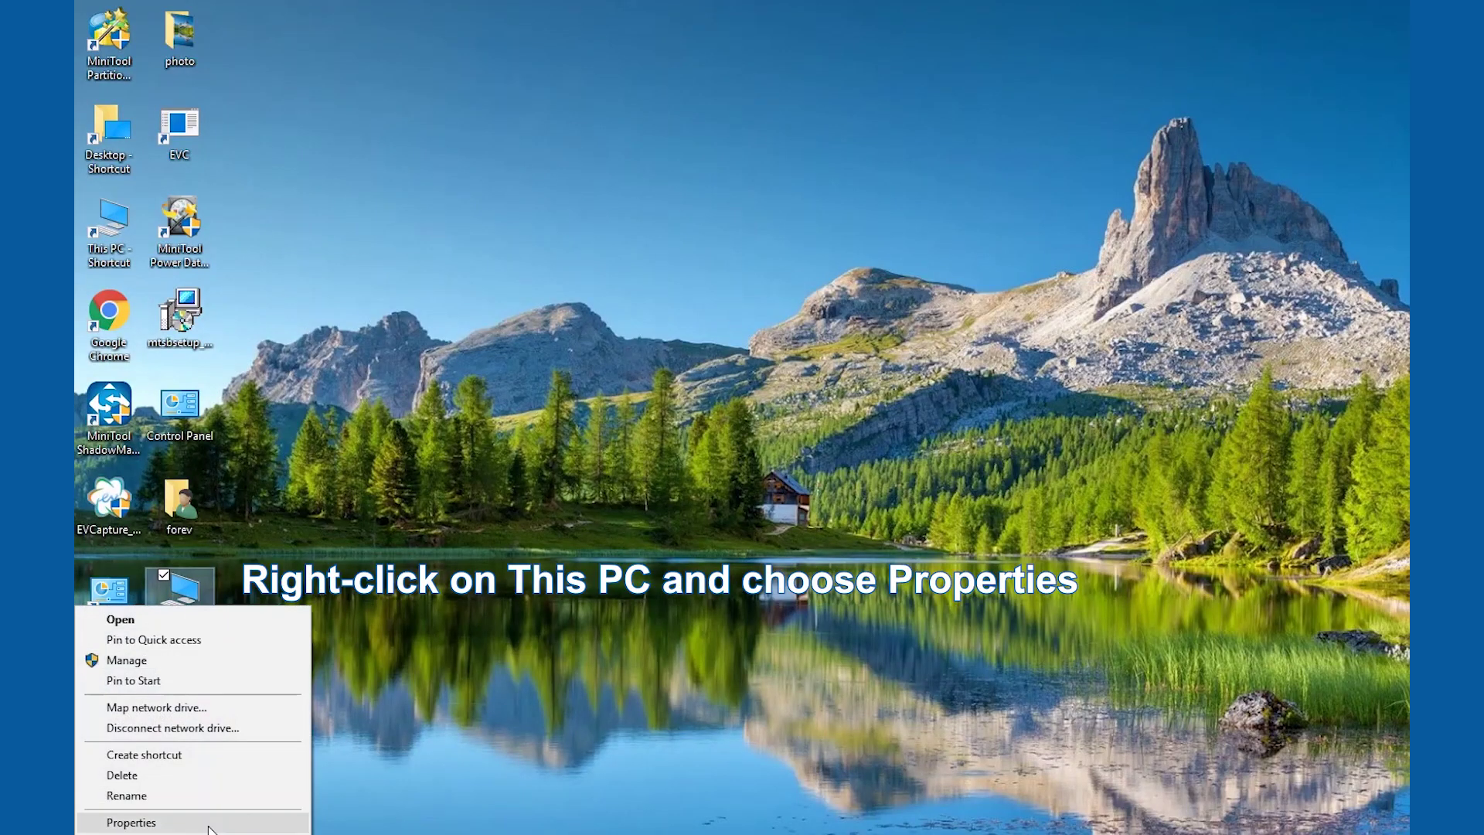
Turn off Automatically restart in This PC's Startup and Recovery settings.
left_click(215, 824)
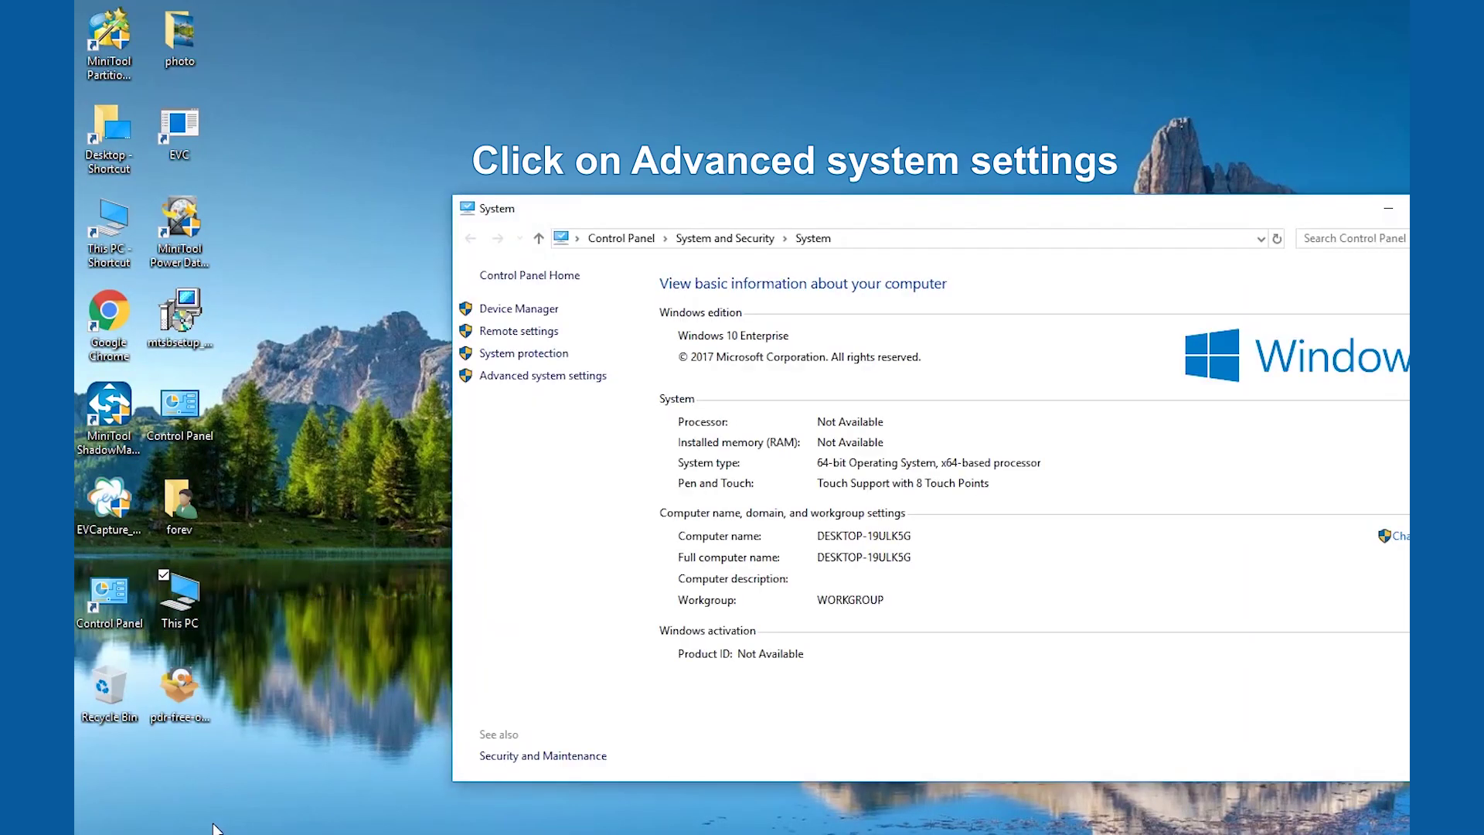
left_click(552, 376)
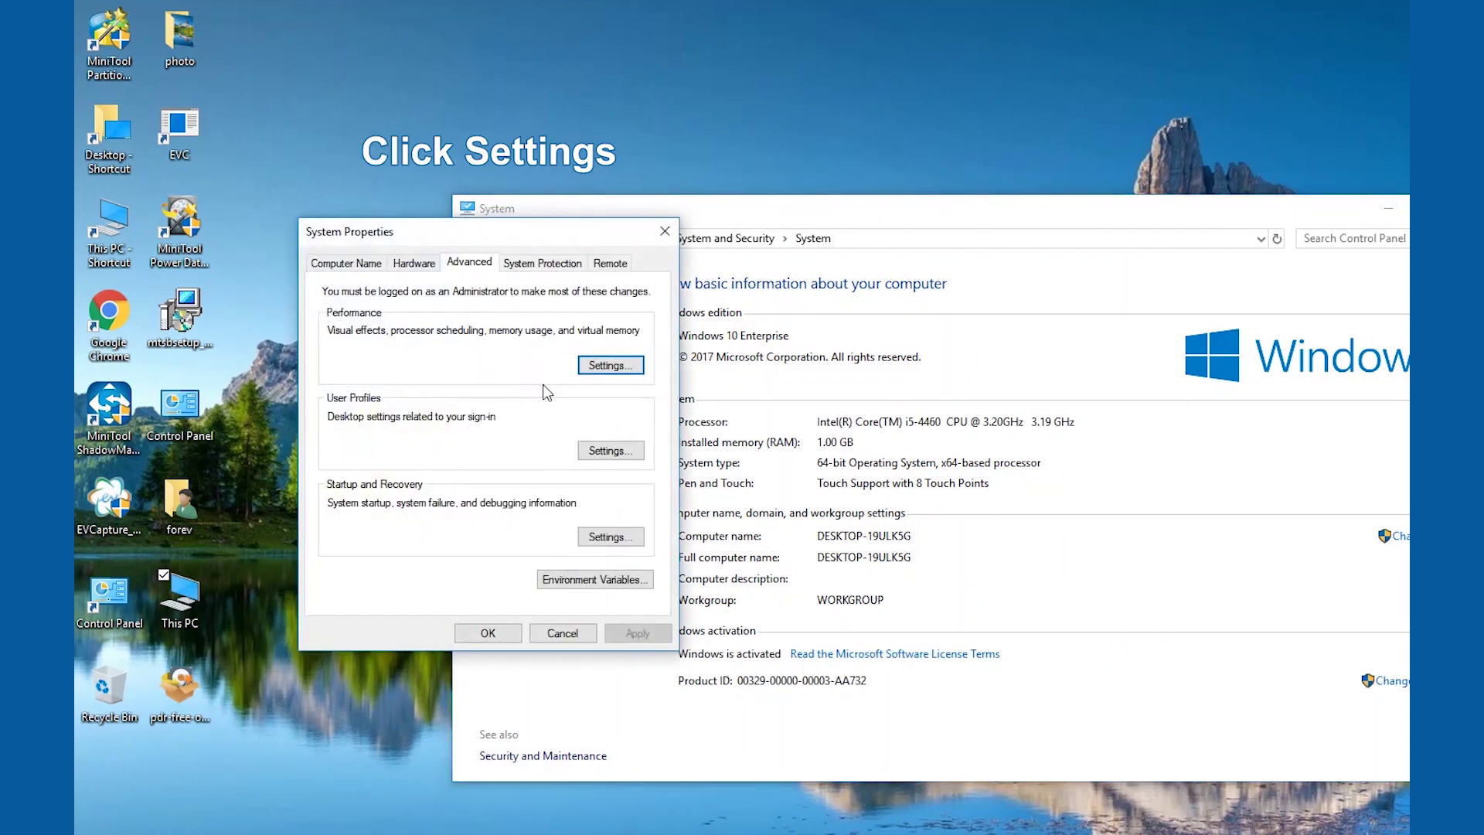
left_click(613, 540)
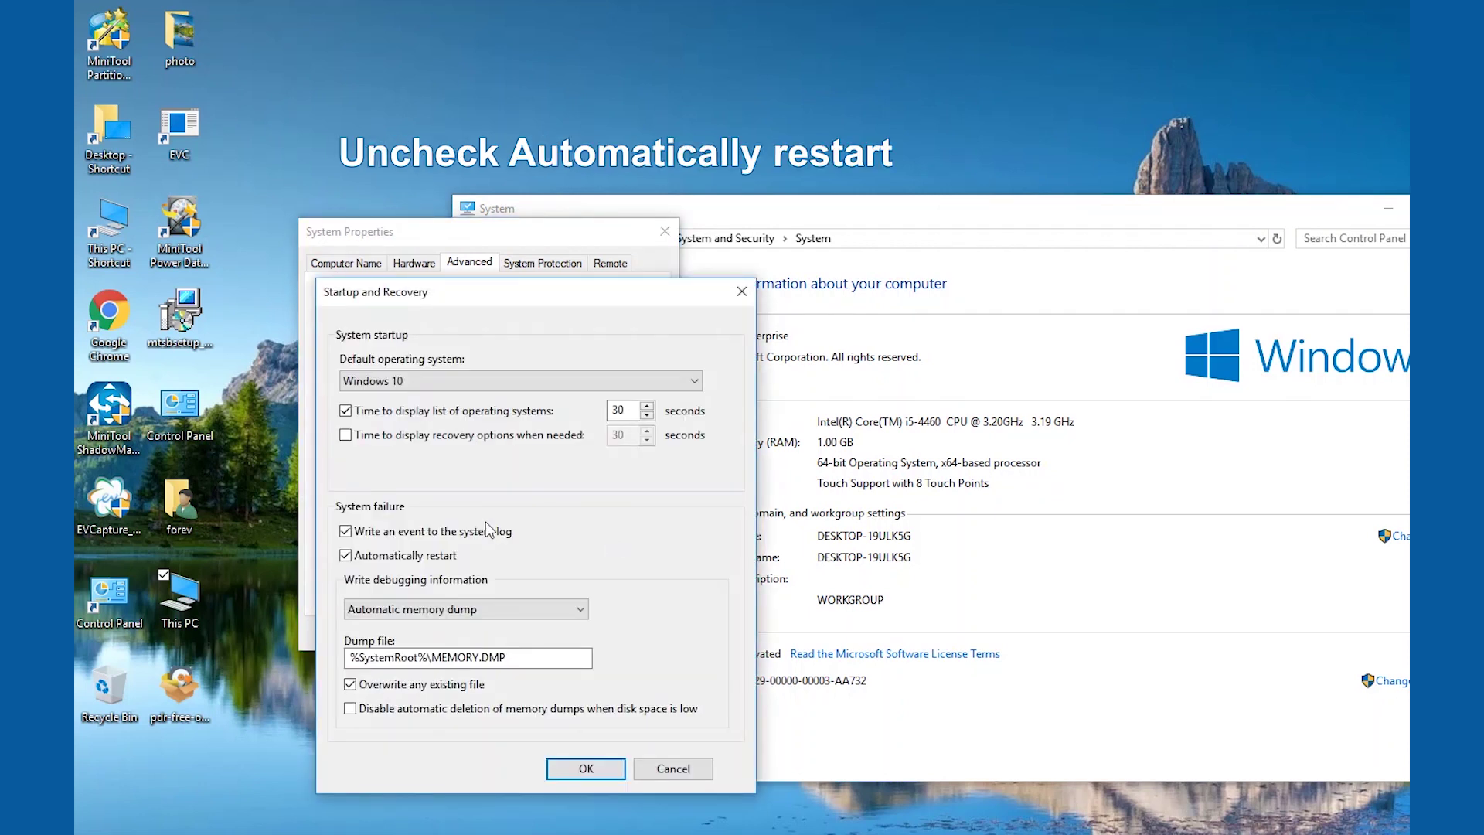
left_click(438, 556)
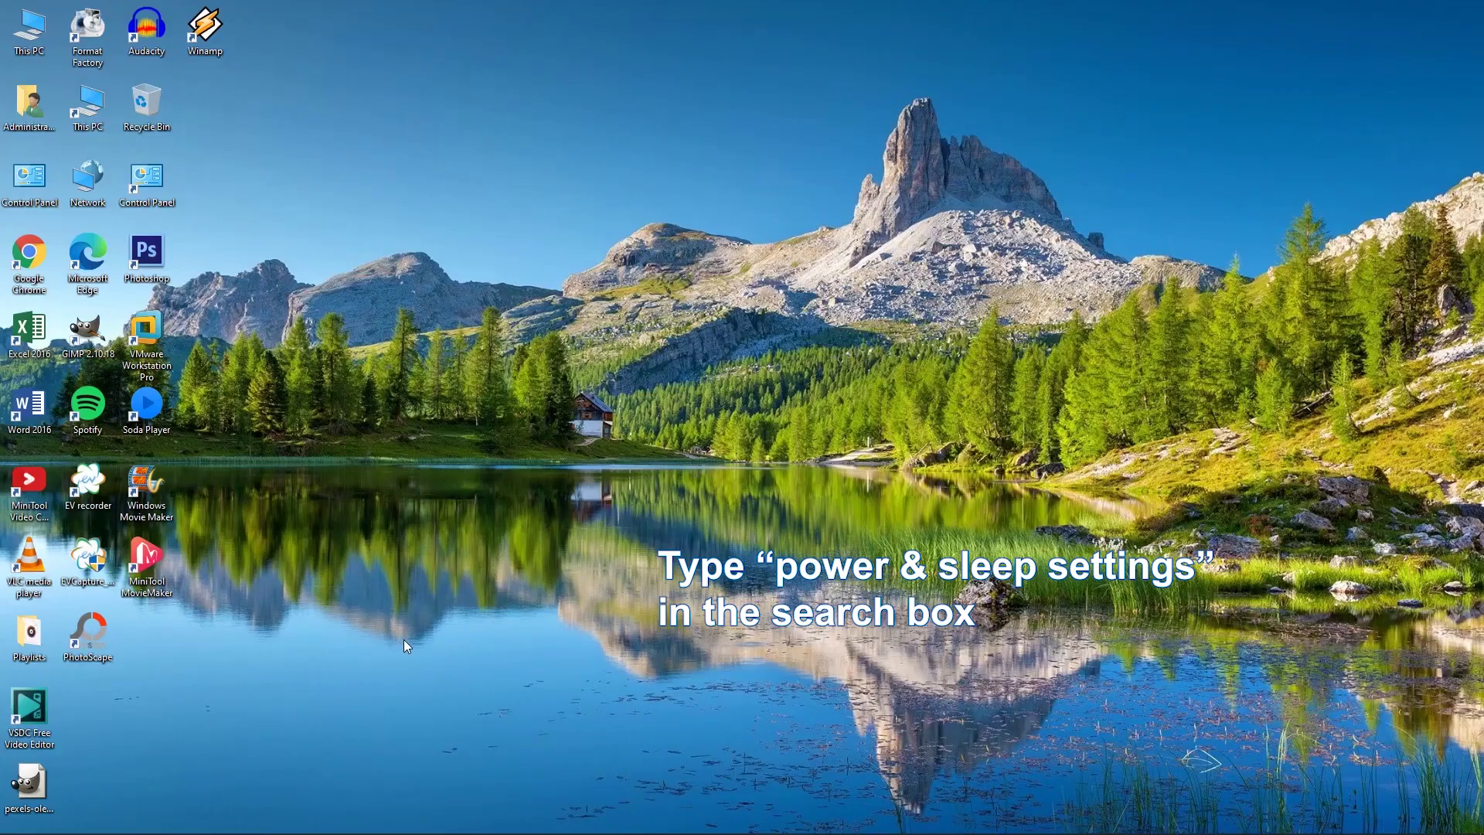
Go from Power & sleep settings through Power Options to Change plan settings for High performance.
mouse_move(99, 832)
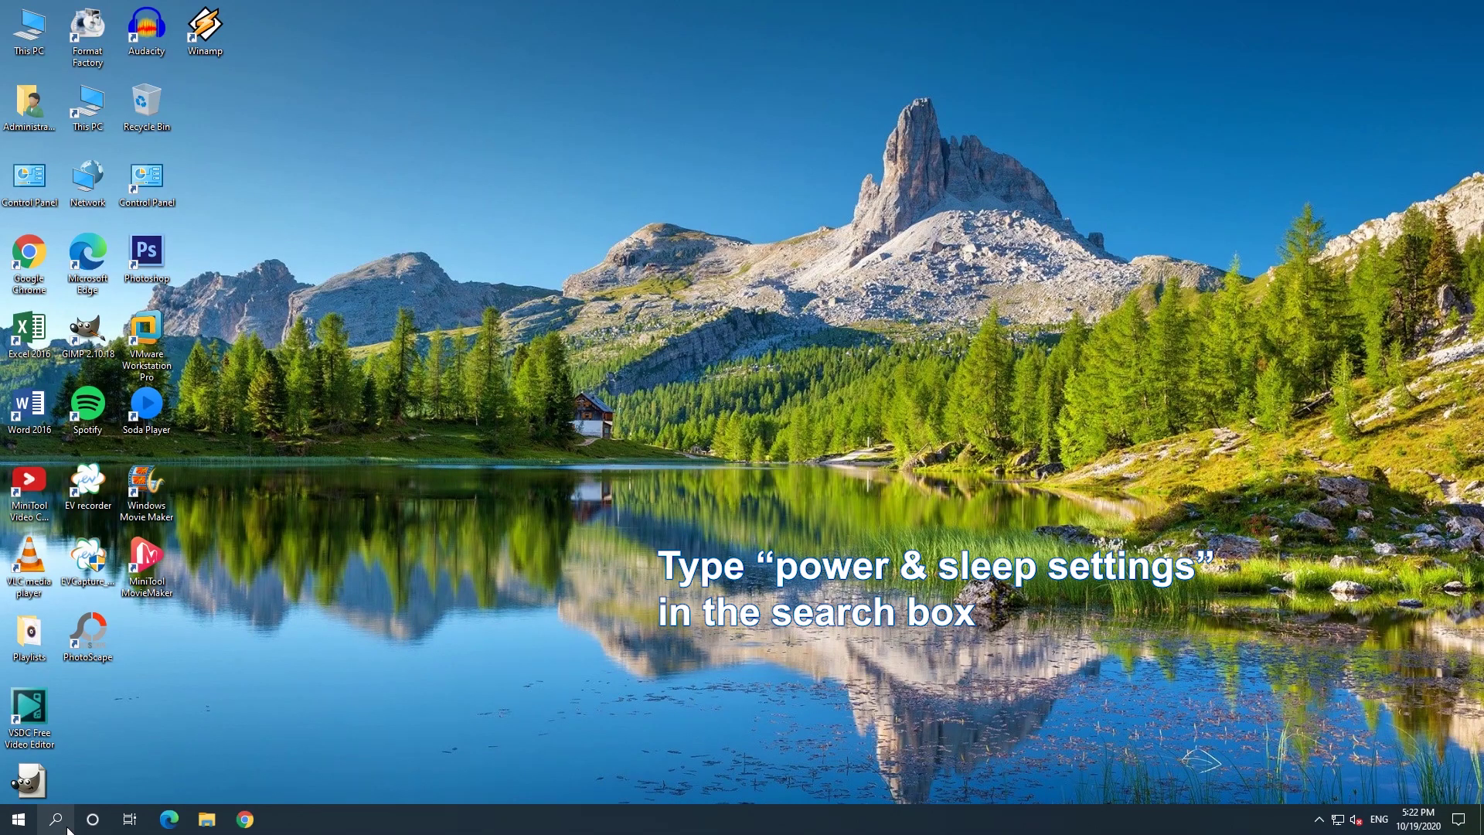
left_click(54, 819)
type("power & sleep settings")
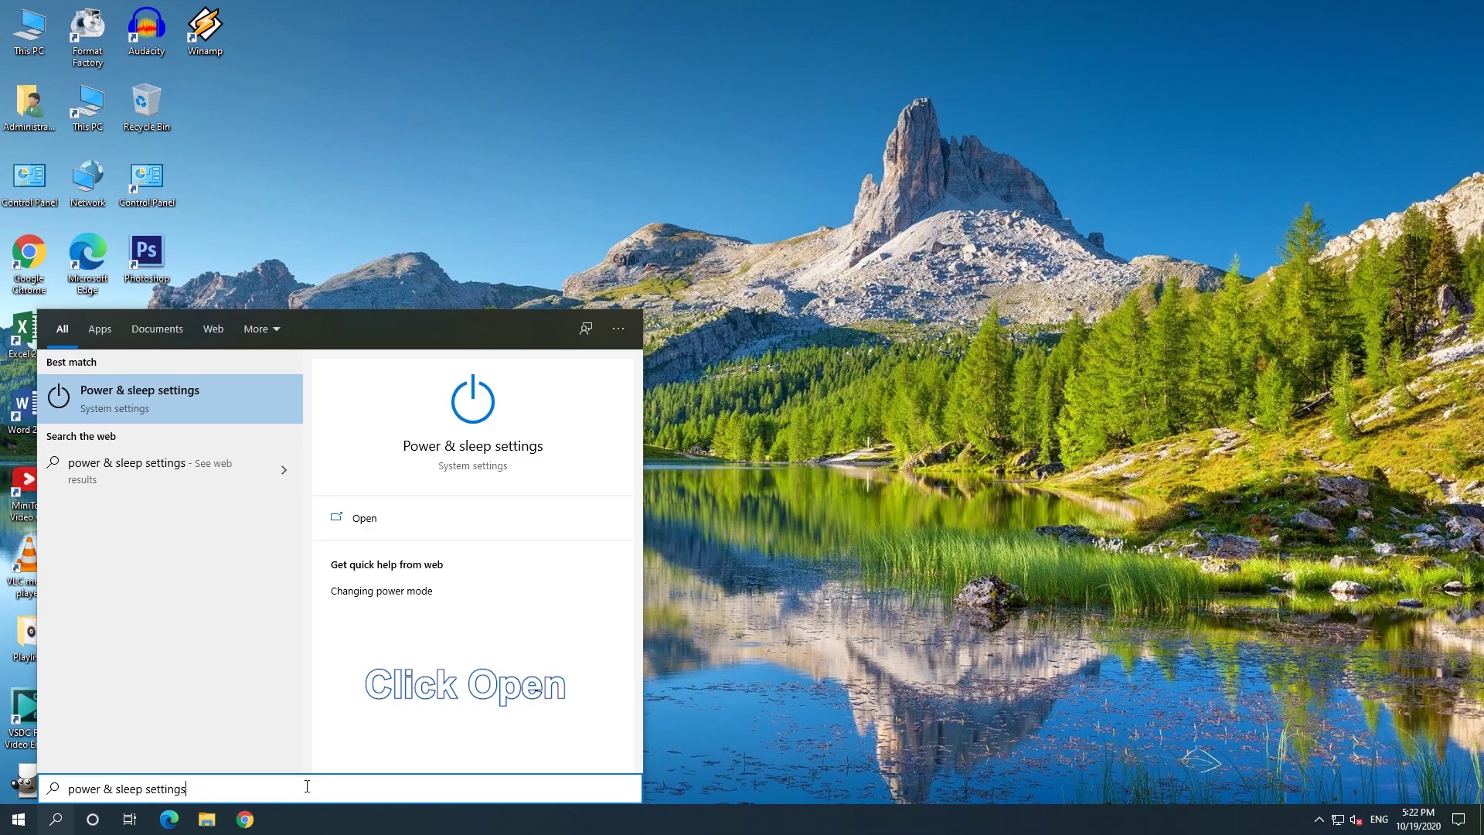
left_click(420, 520)
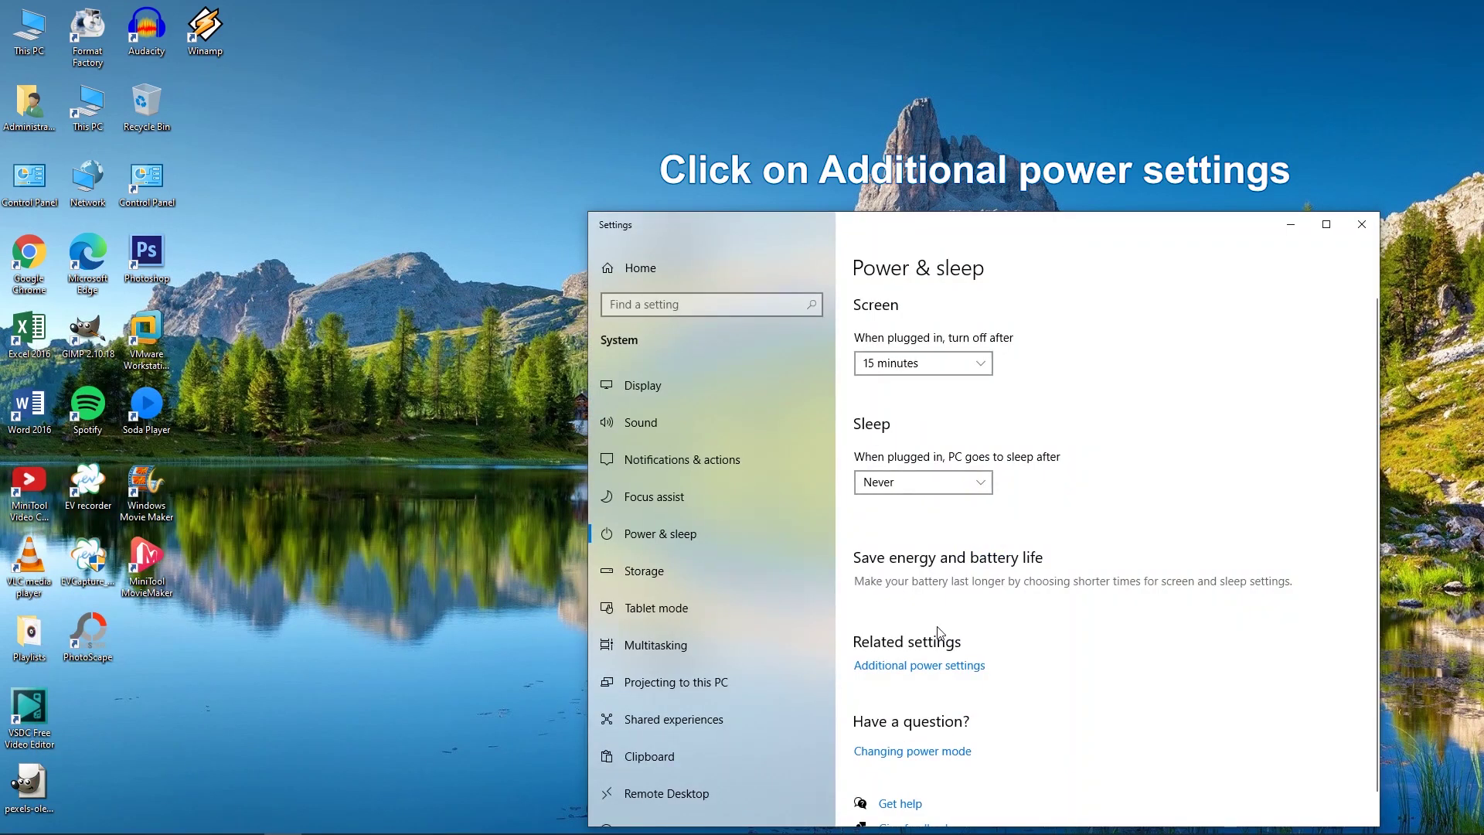
left_click(969, 667)
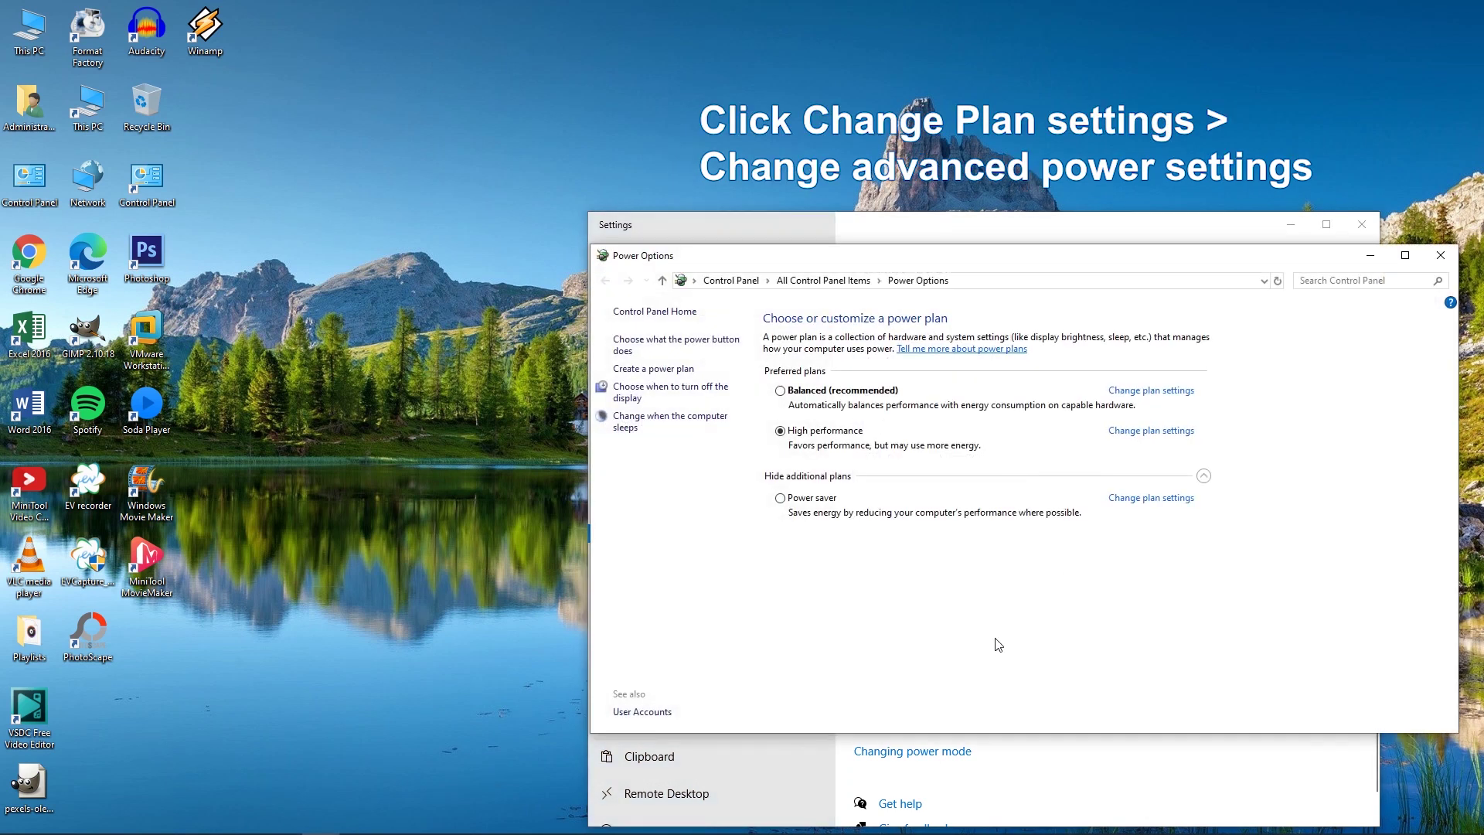
left_click(1148, 431)
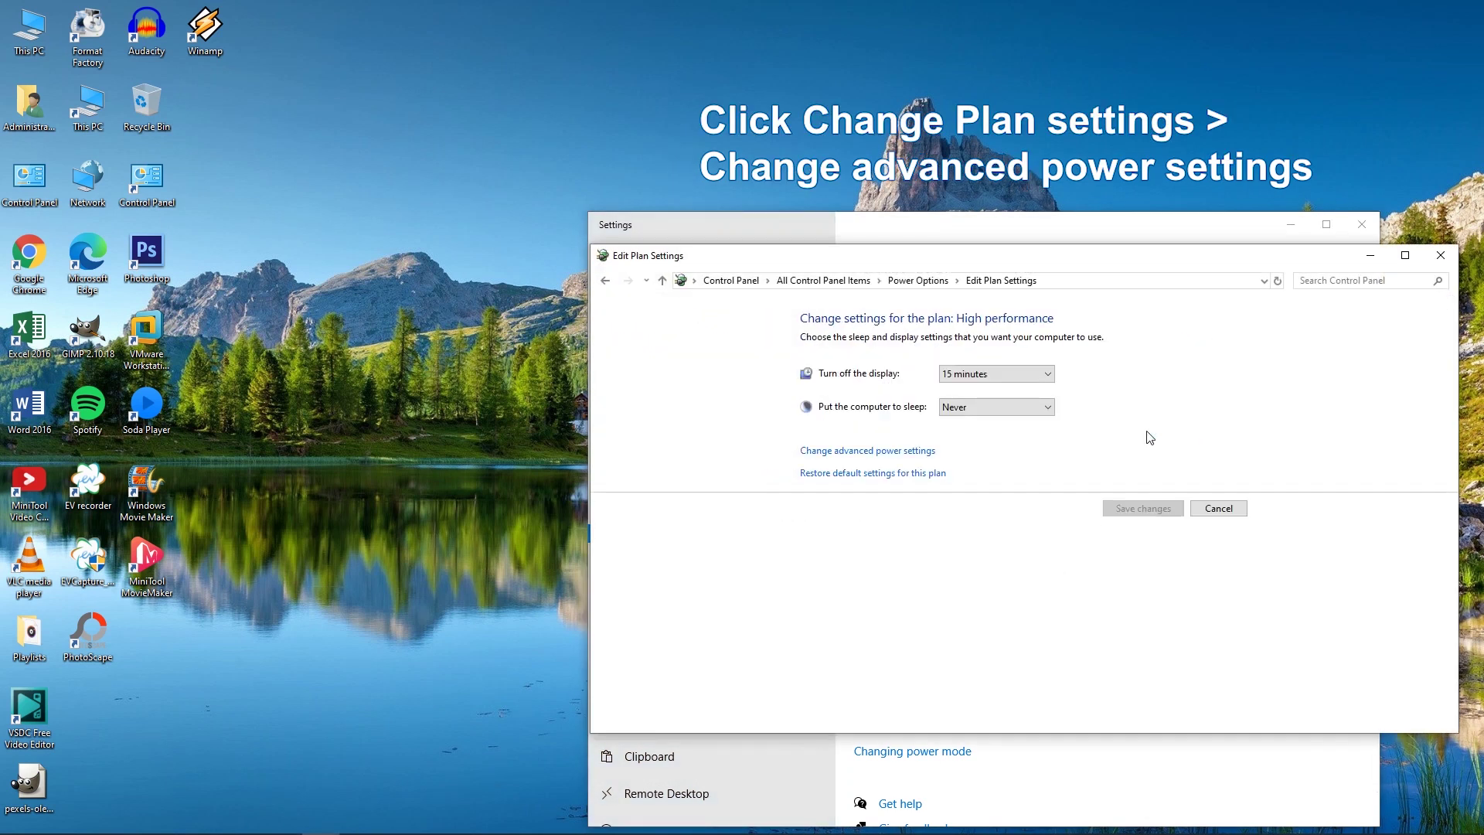
Set Minimum processor state under Processor power management to 5% and apply it.
left_click(897, 457)
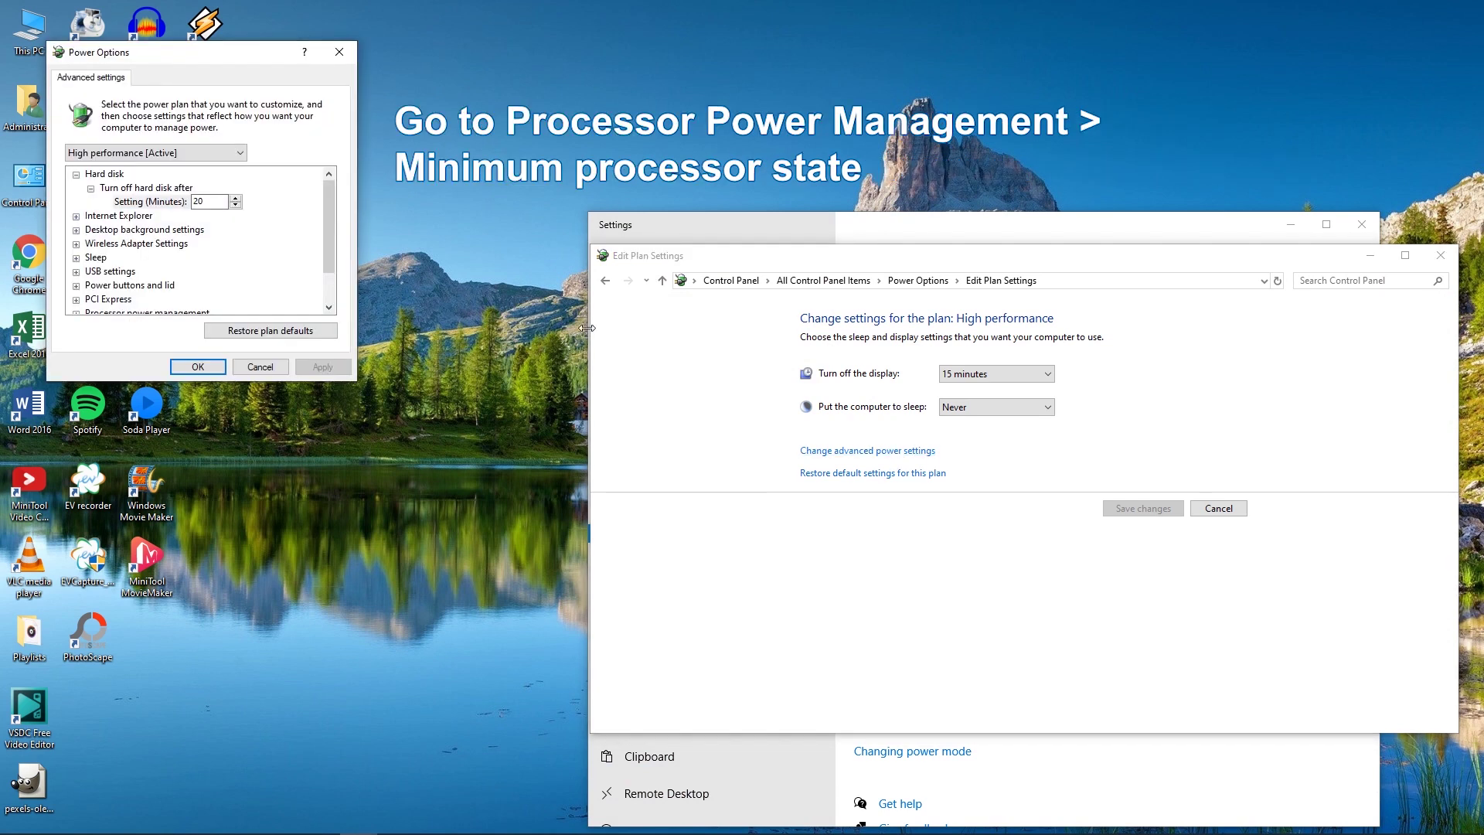
scroll(214, 235, "down", 1)
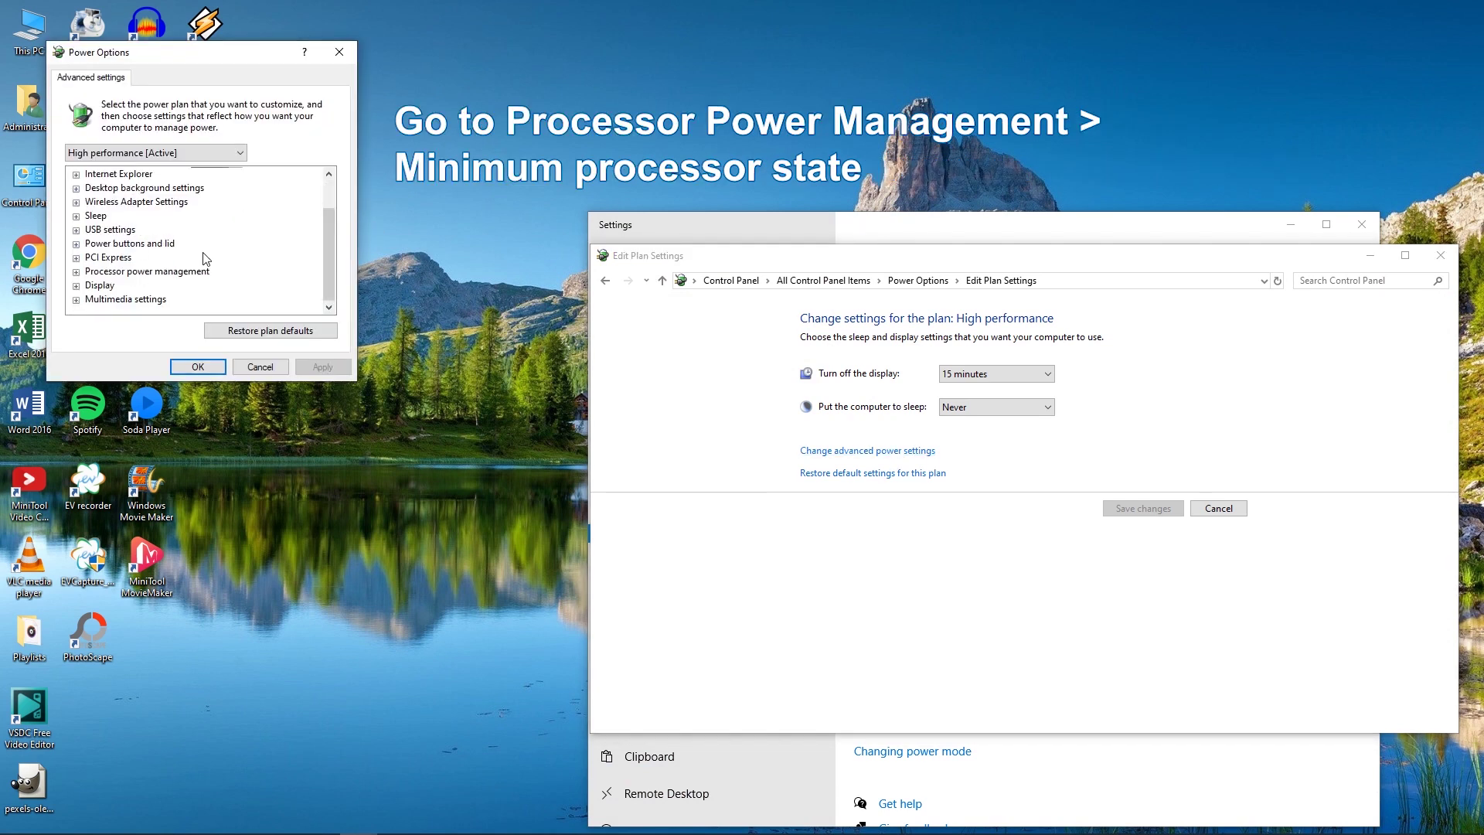
left_click(76, 272)
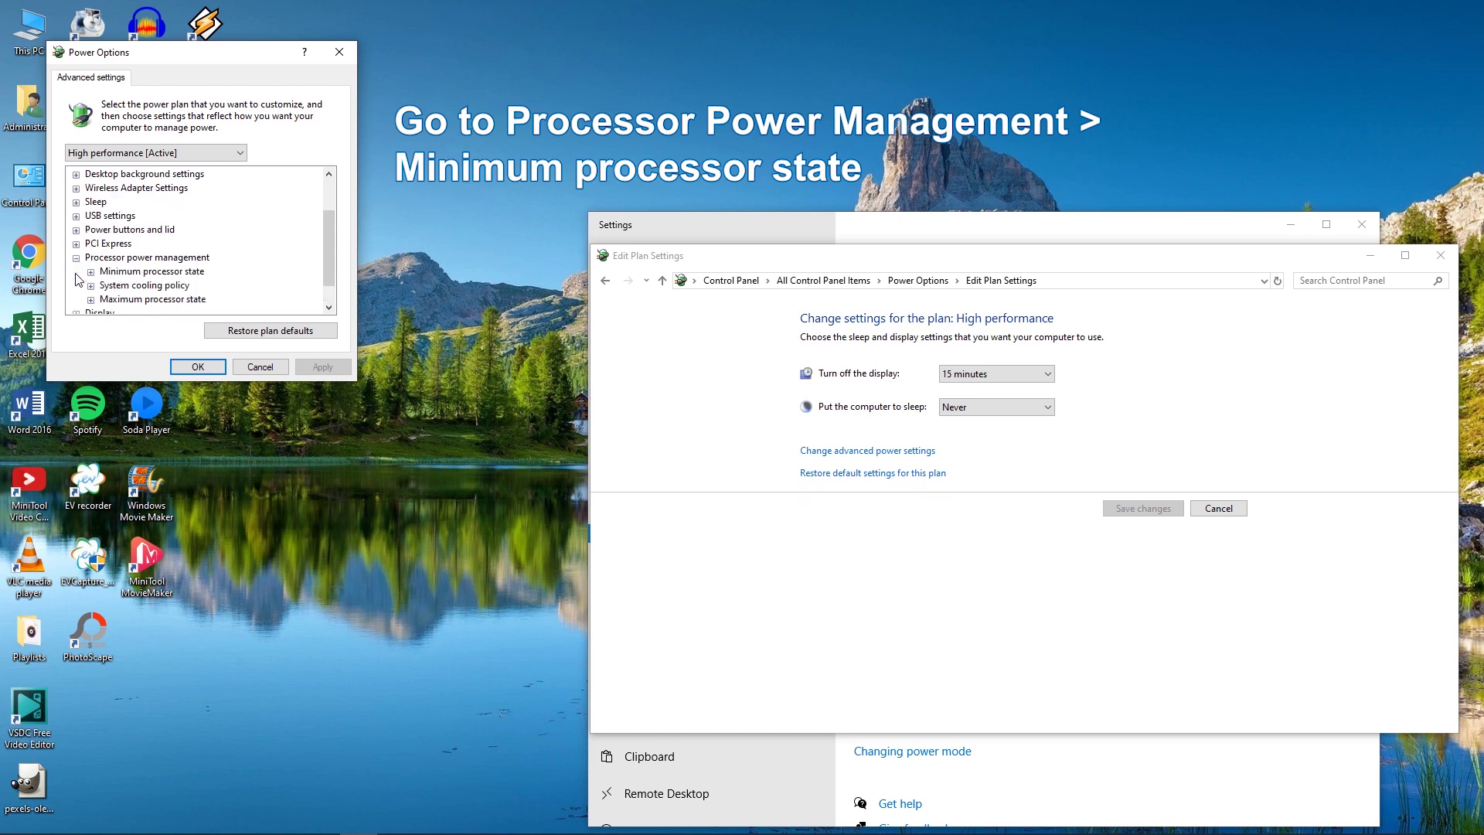
left_click(91, 272)
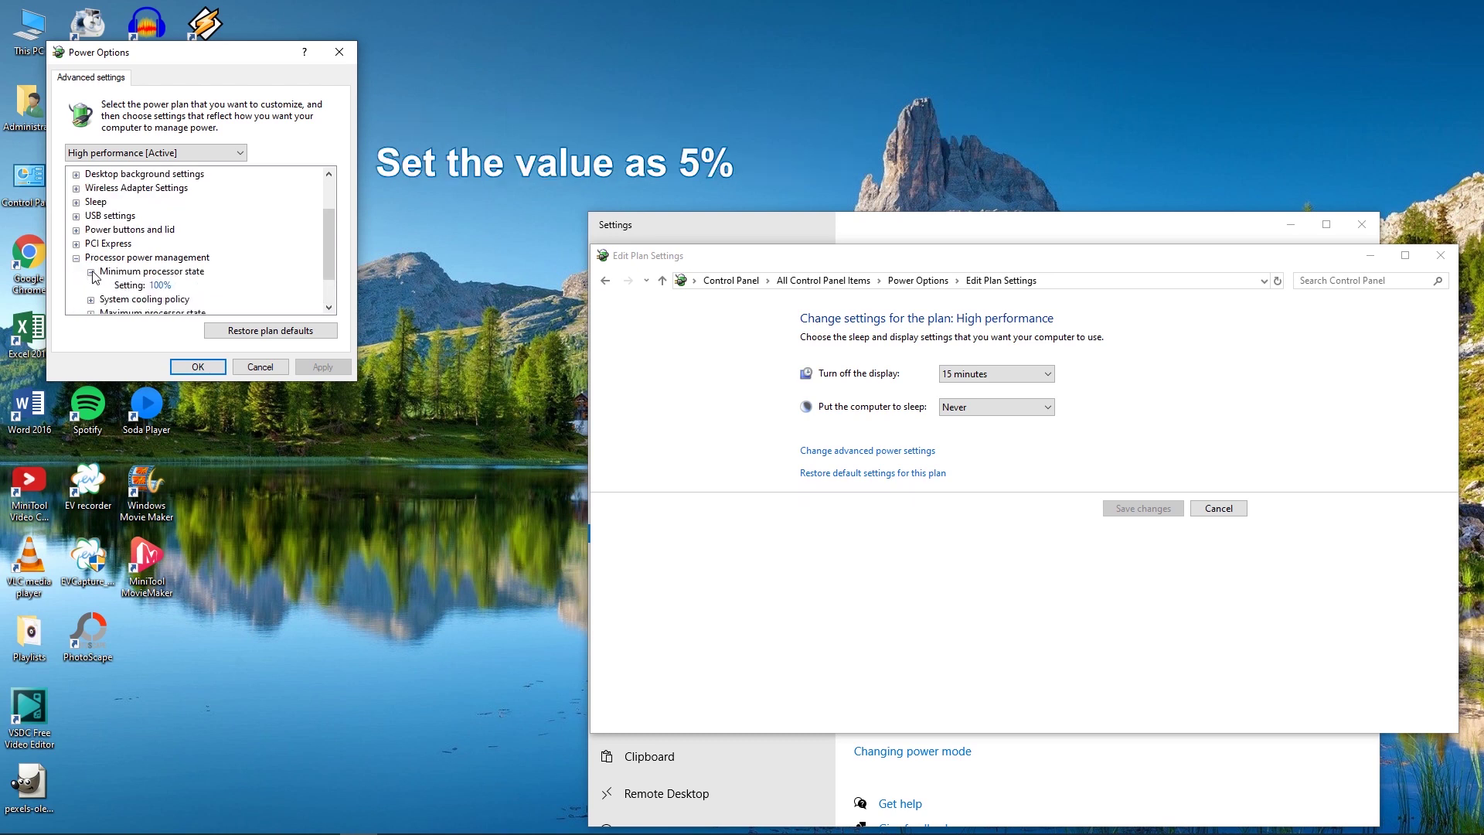
left_click(170, 286)
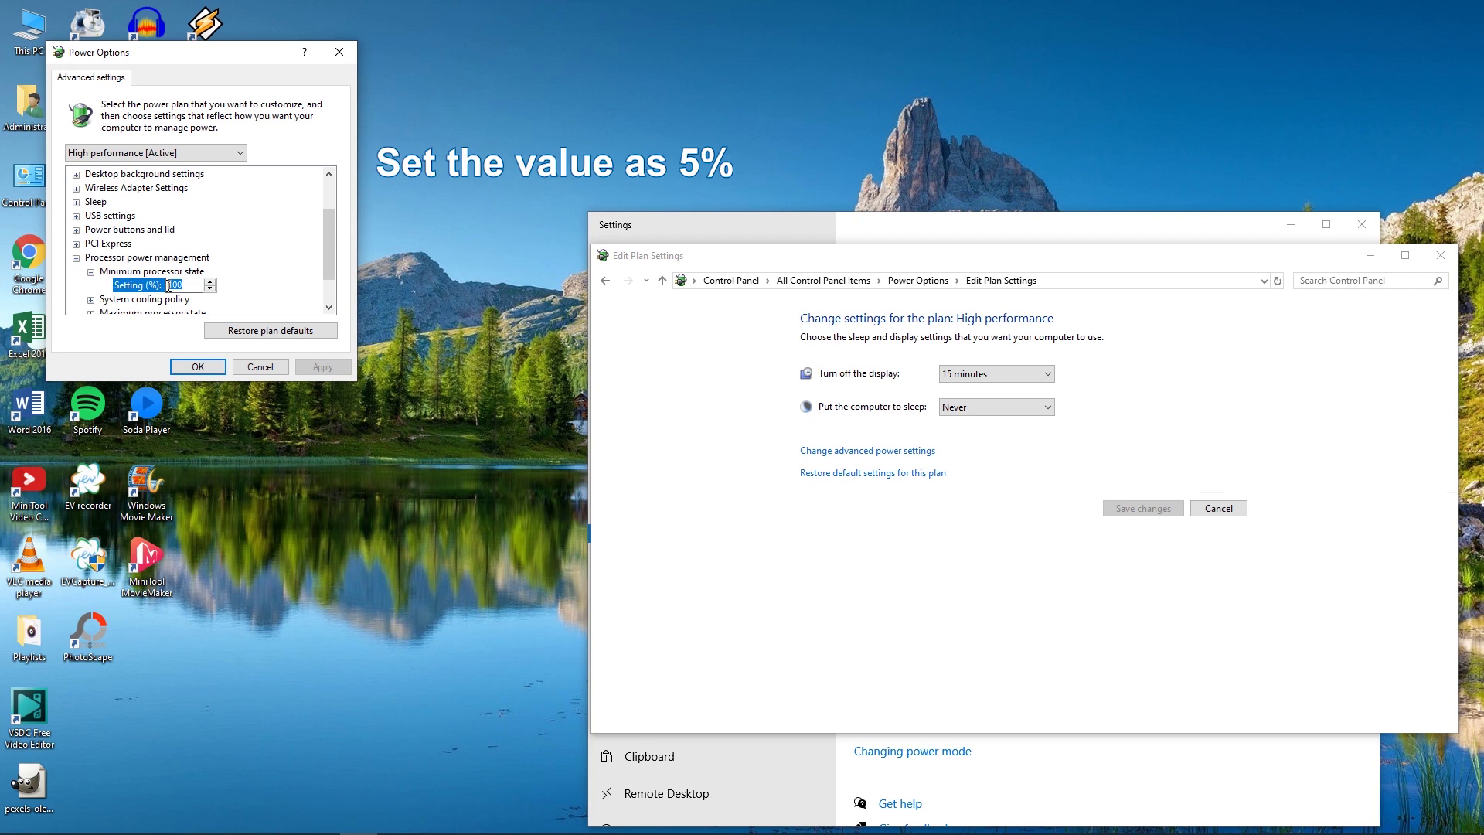
type("5")
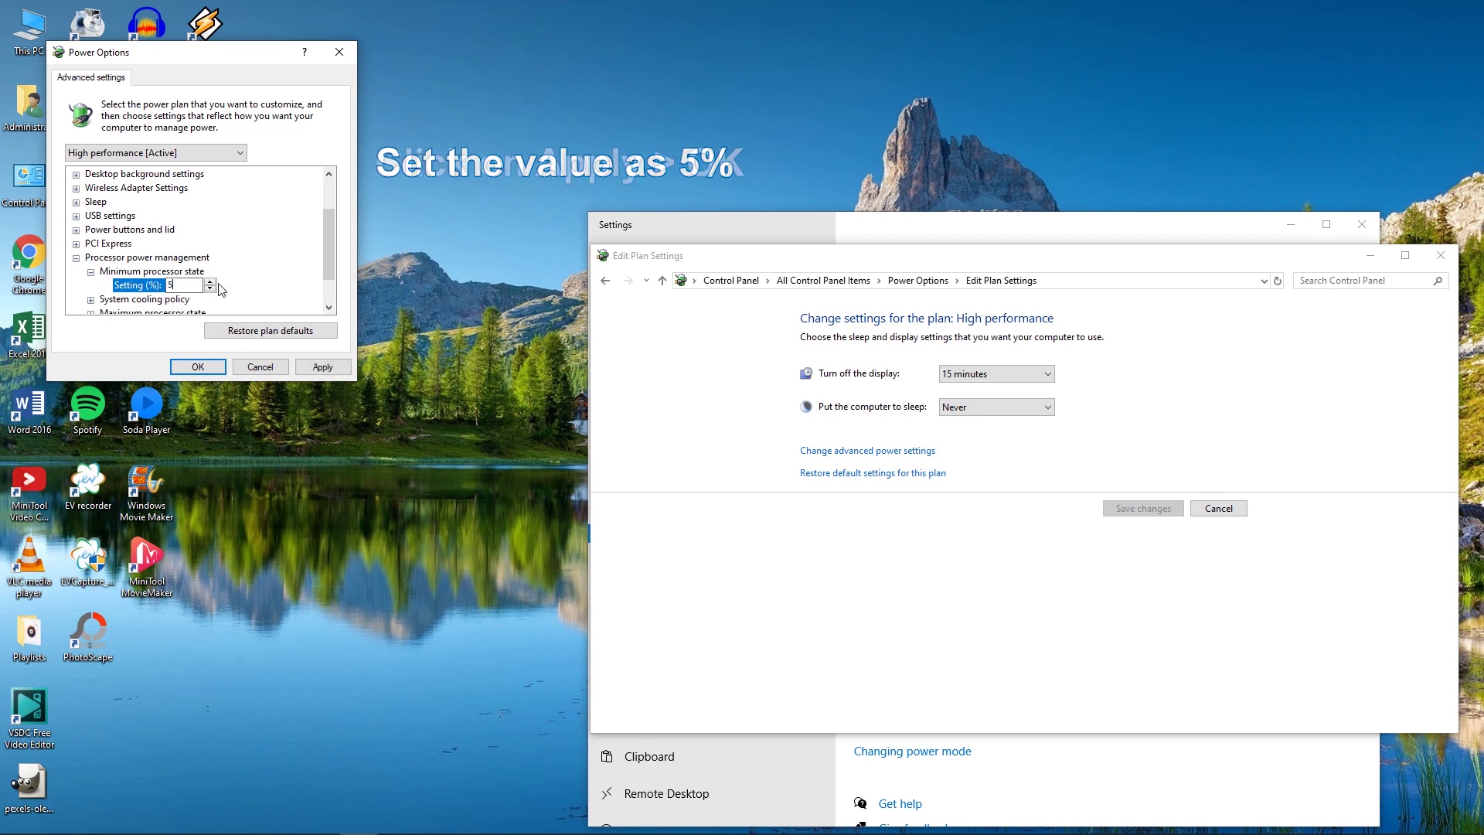
left_click(316, 365)
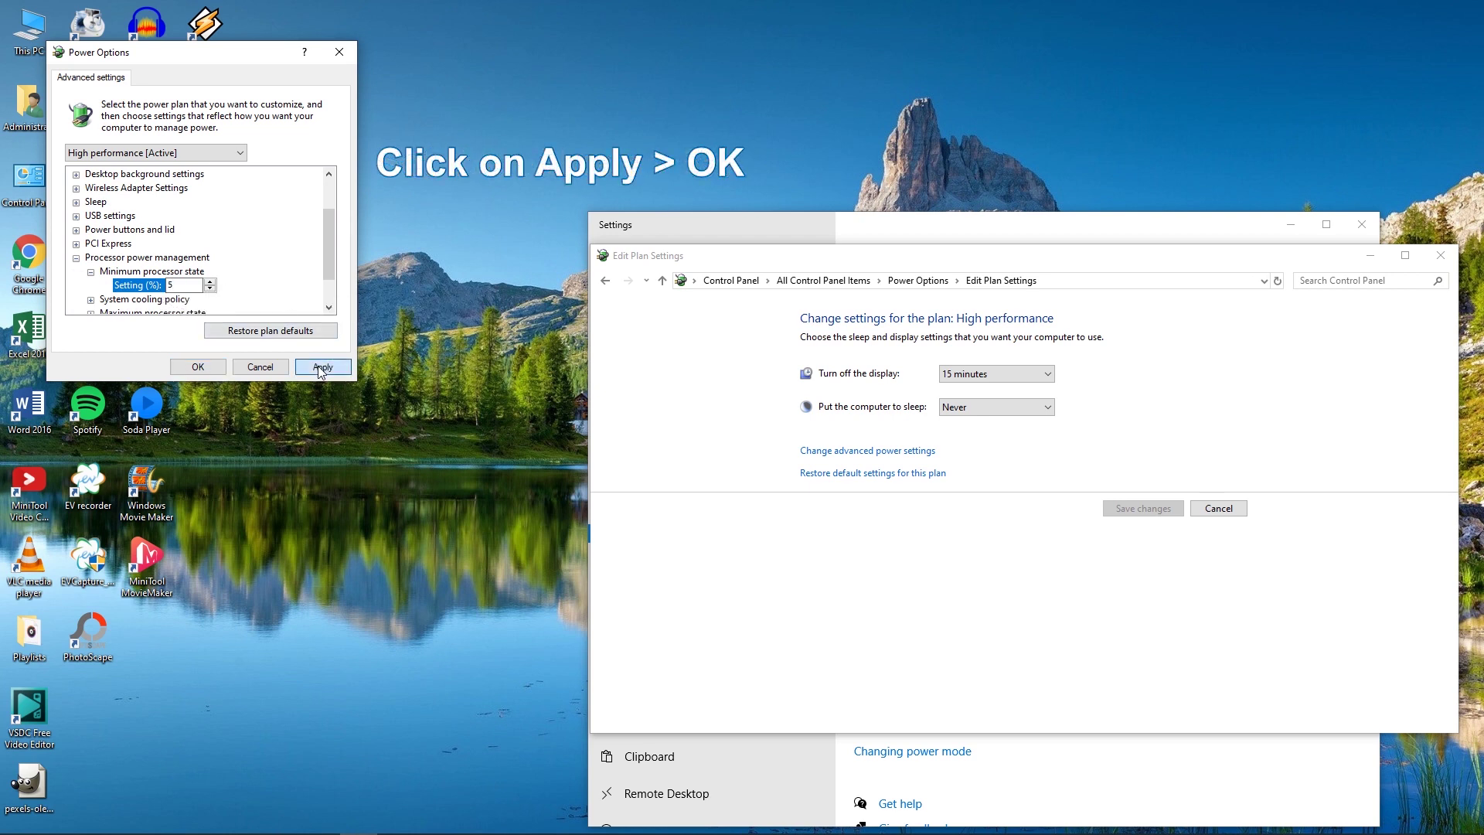
left_click(198, 368)
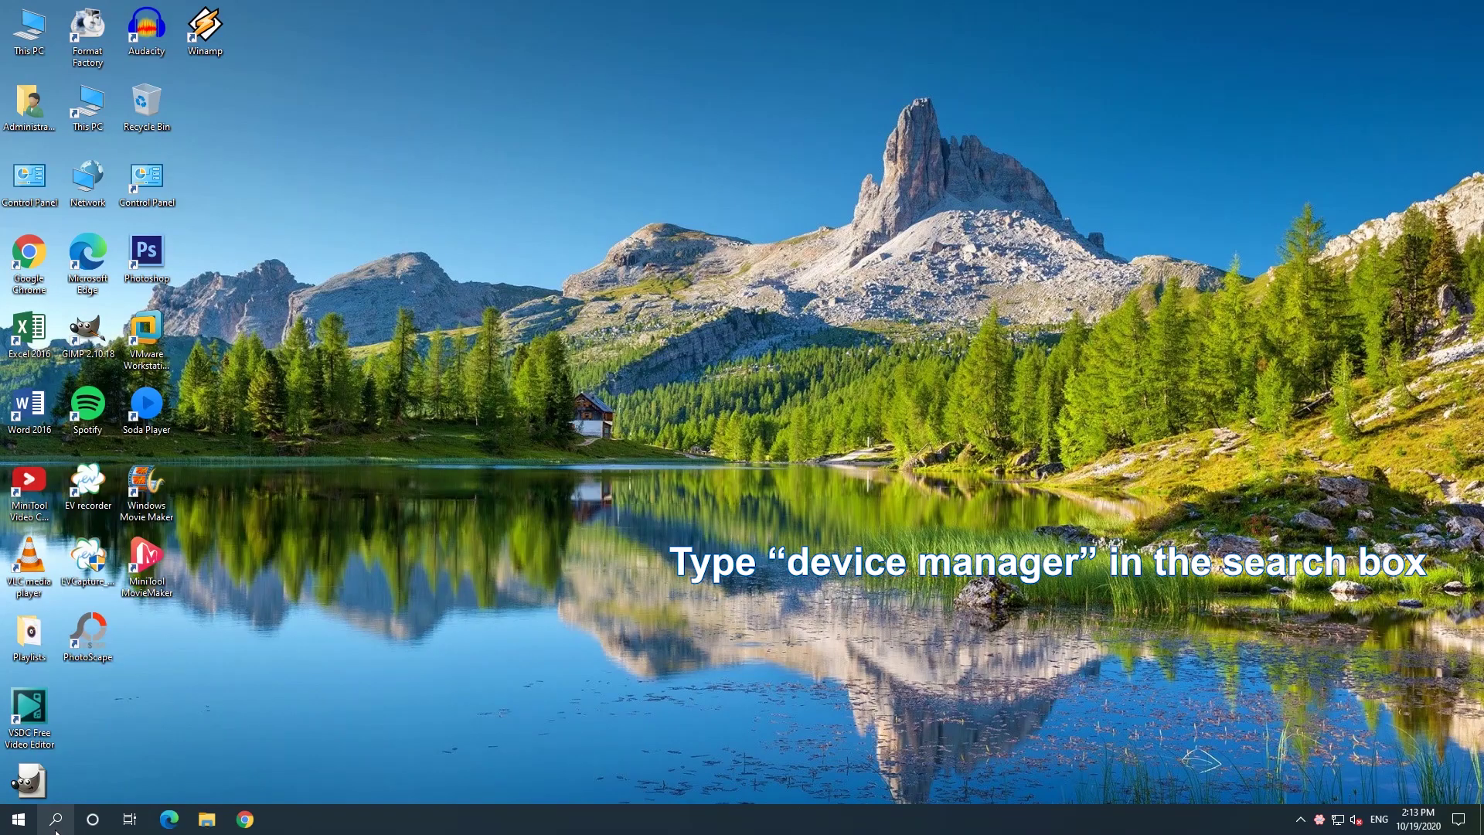
In Device Manager, uninstall Intel(R) HD Graphics 4600 with Delete the driver software ticked.
left_click(55, 819)
type("device")
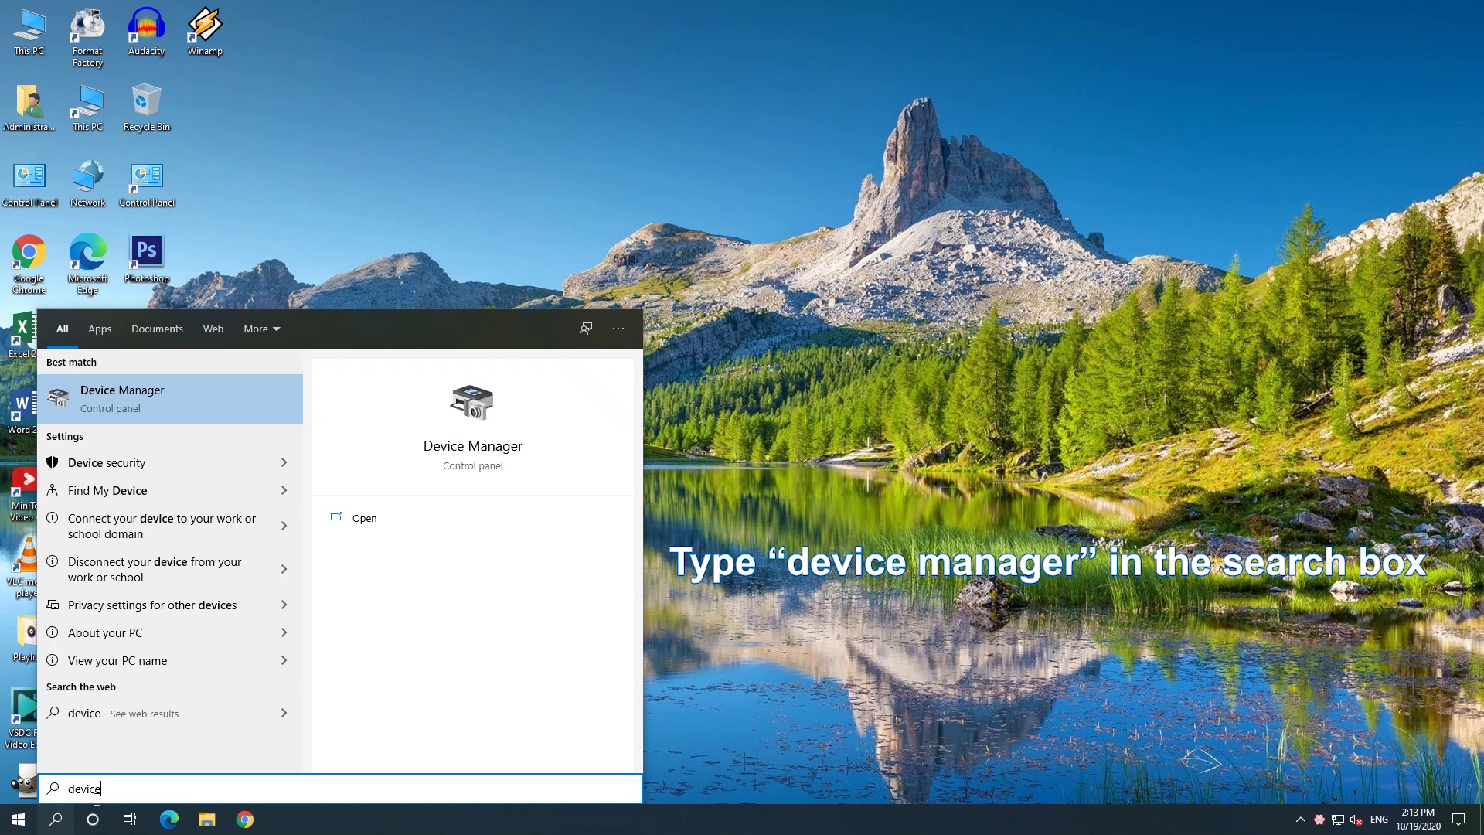
type(" manager")
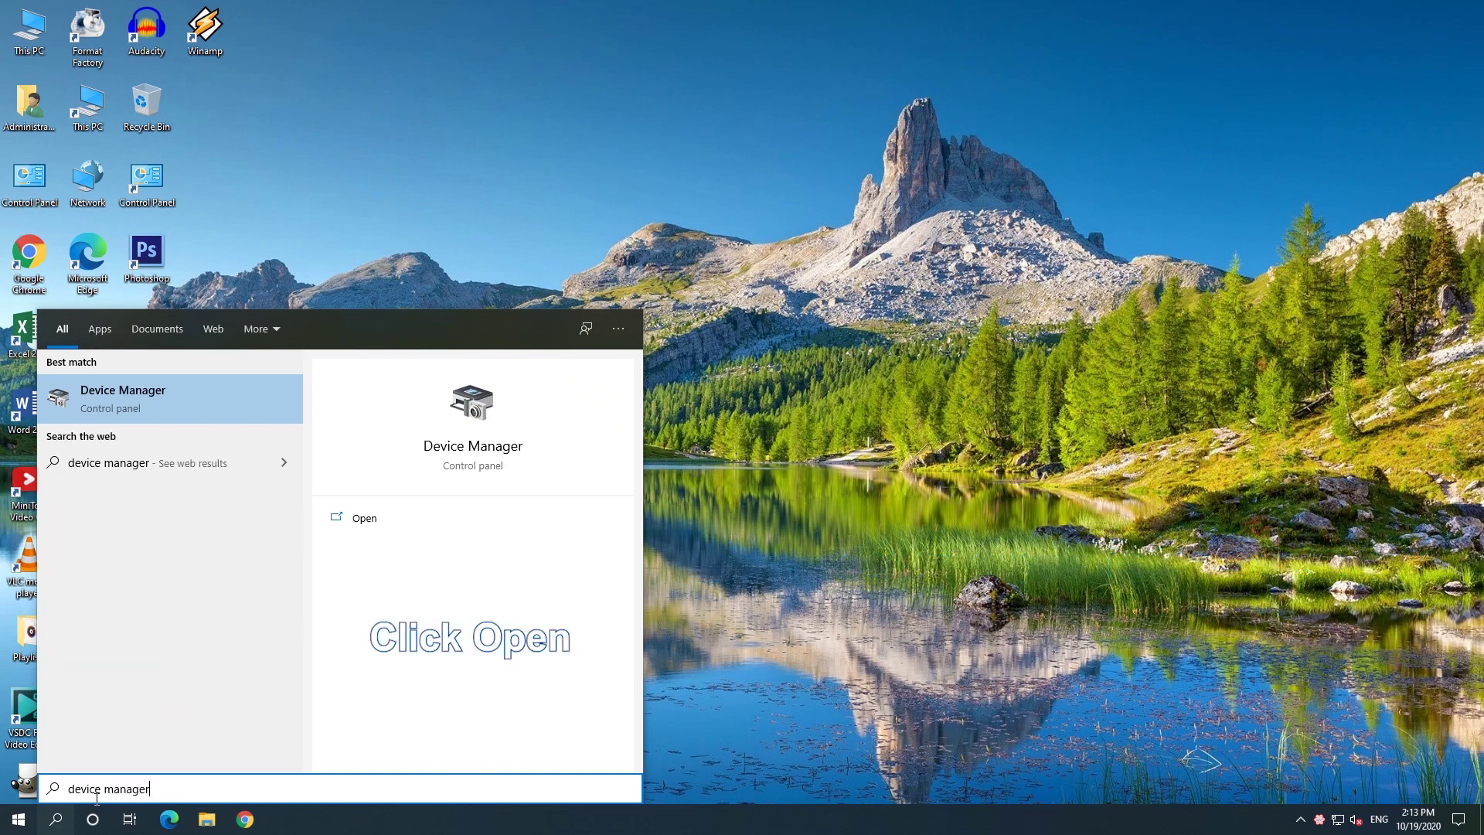
left_click(363, 517)
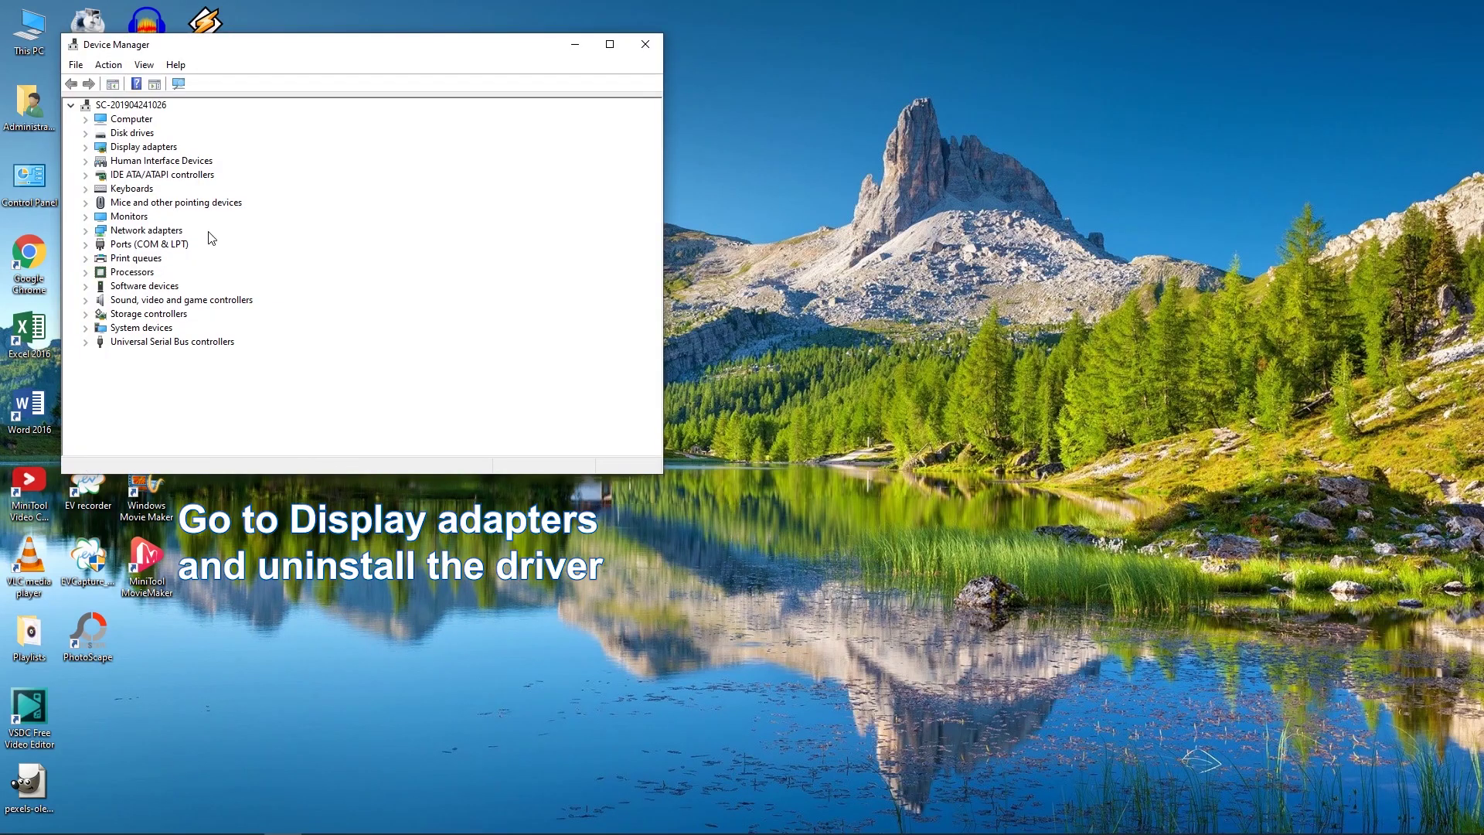
left_click(86, 148)
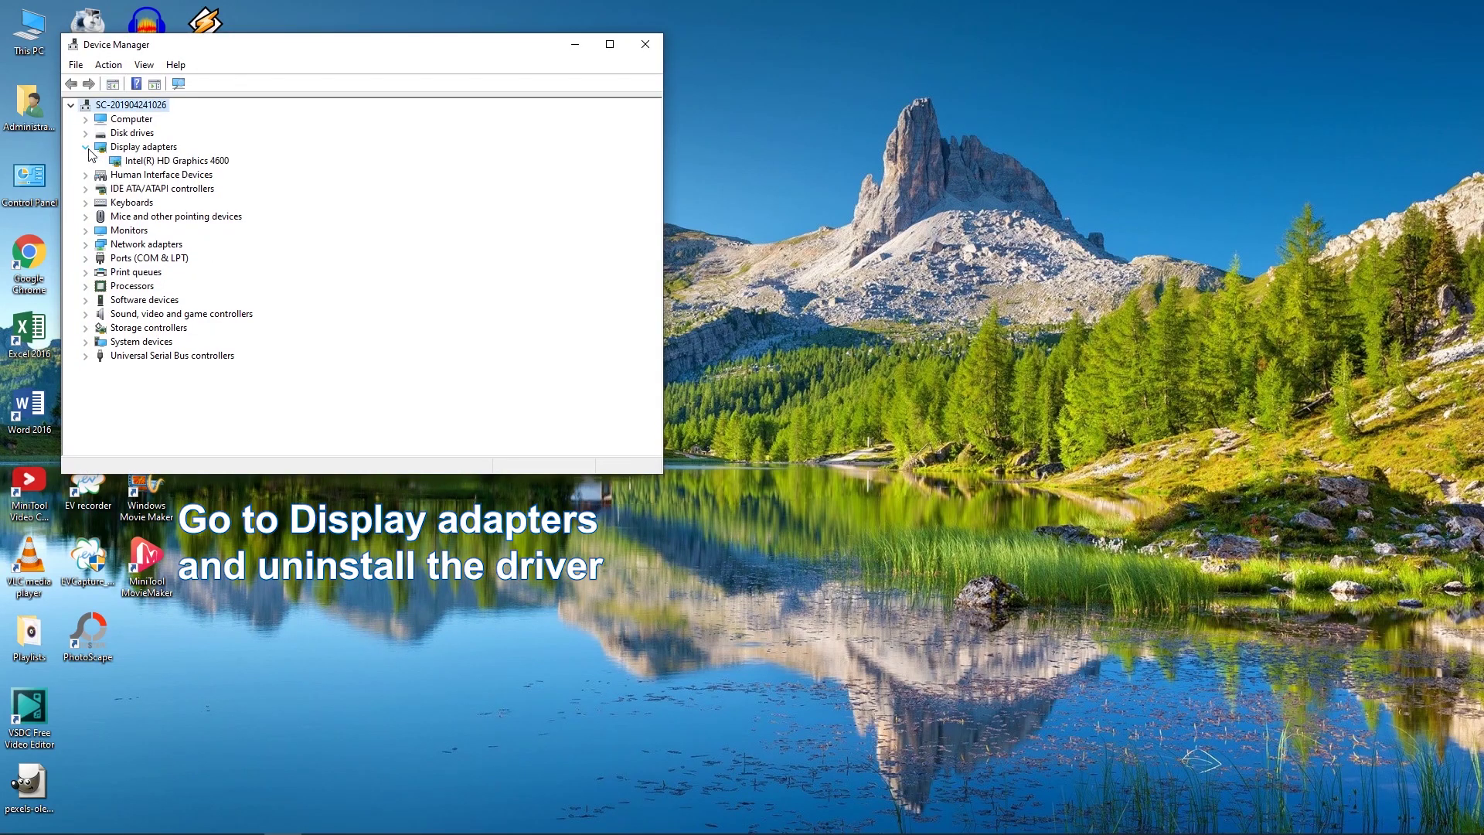
left_click(163, 161)
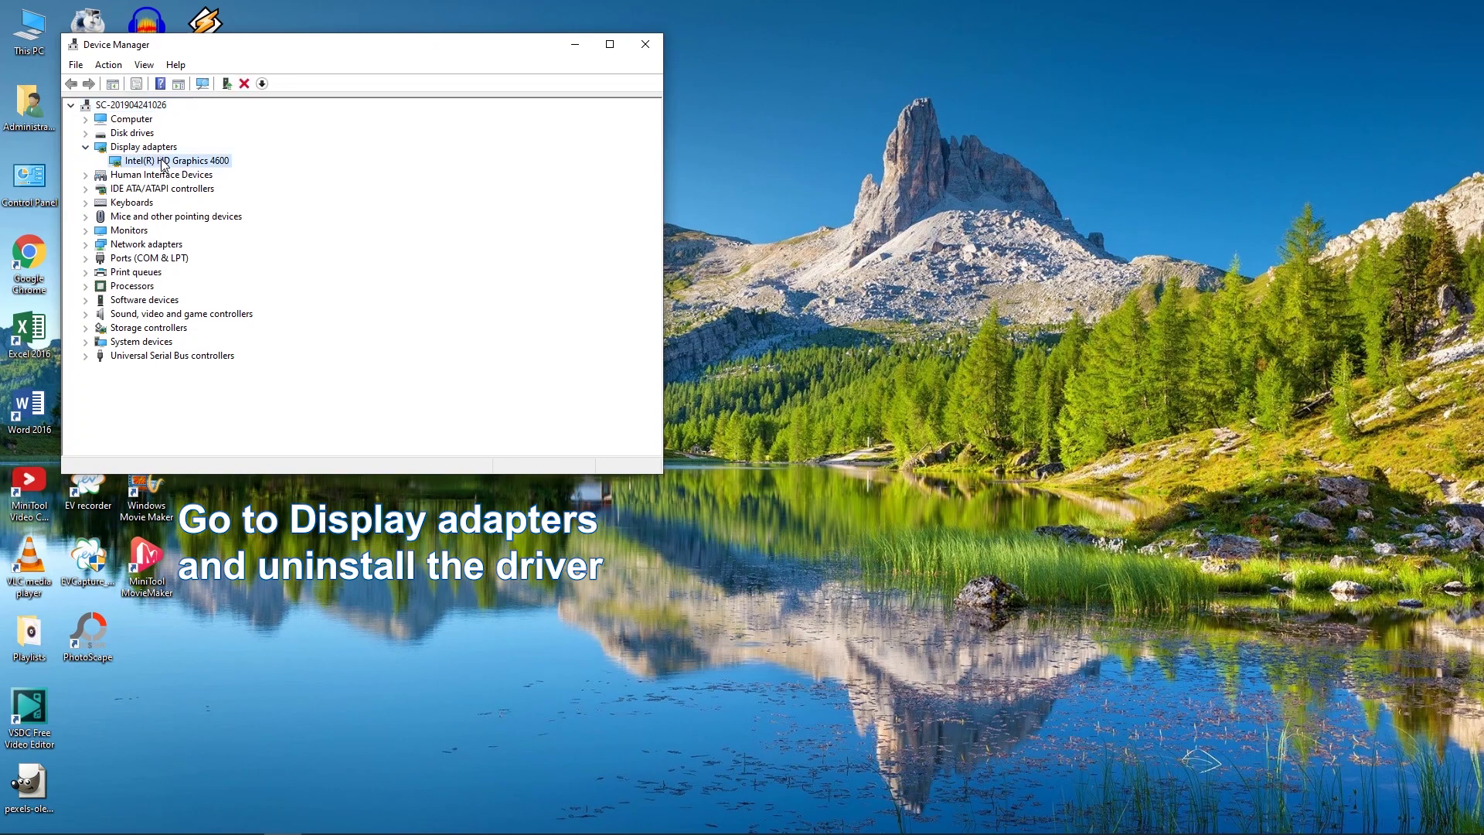
right_click(162, 160)
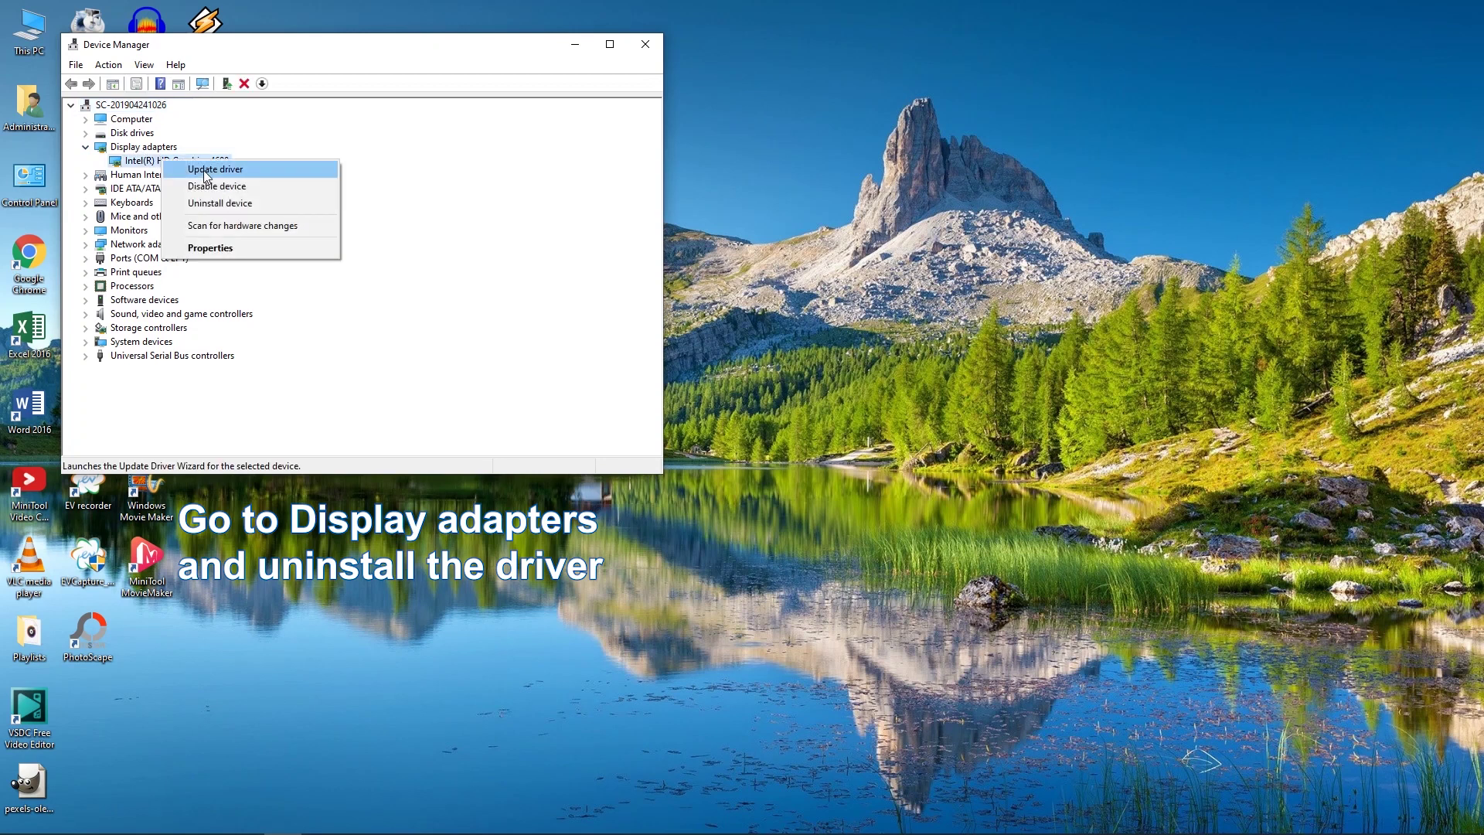
left_click(259, 204)
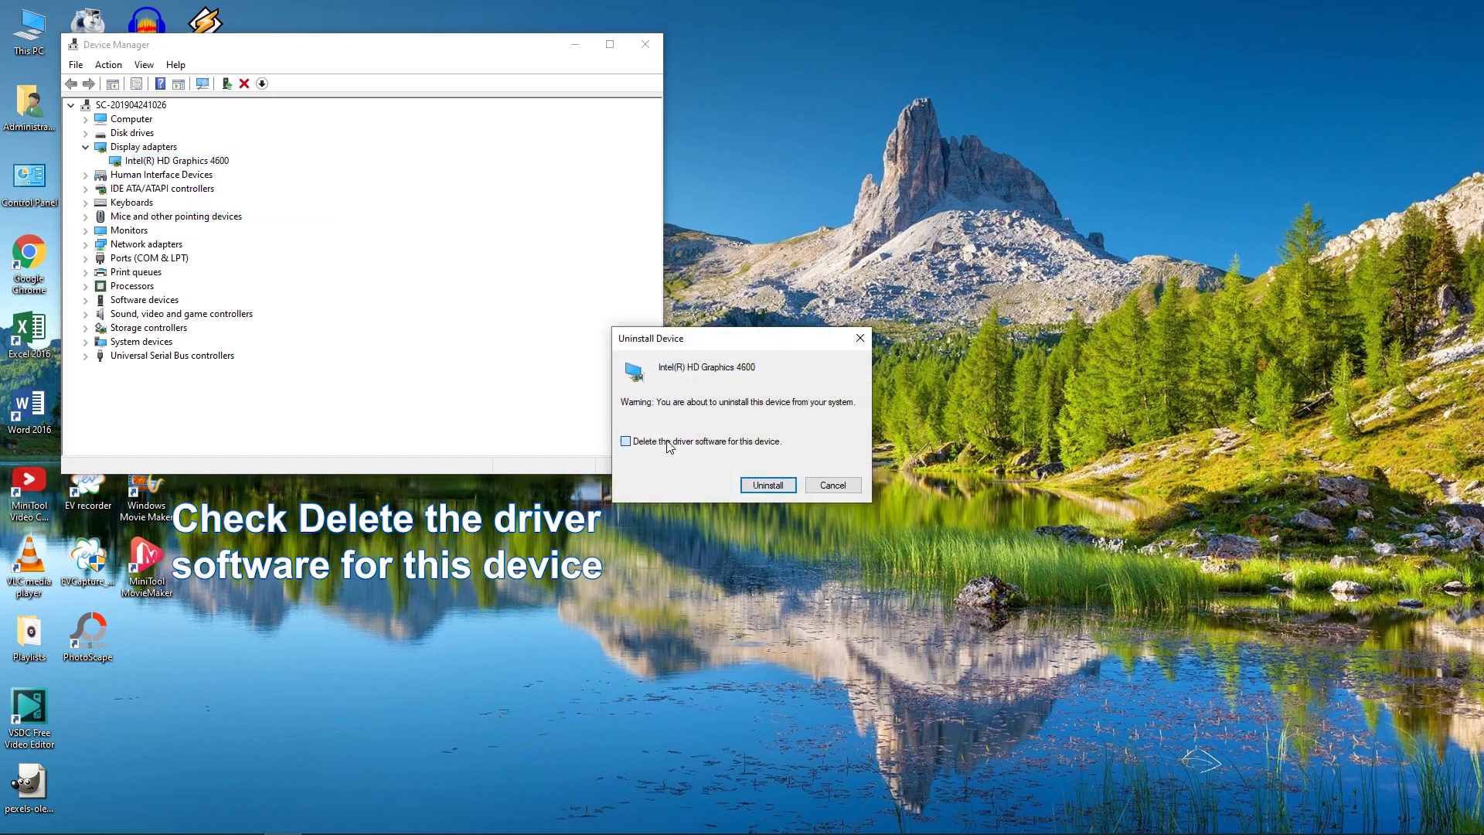
left_click(669, 444)
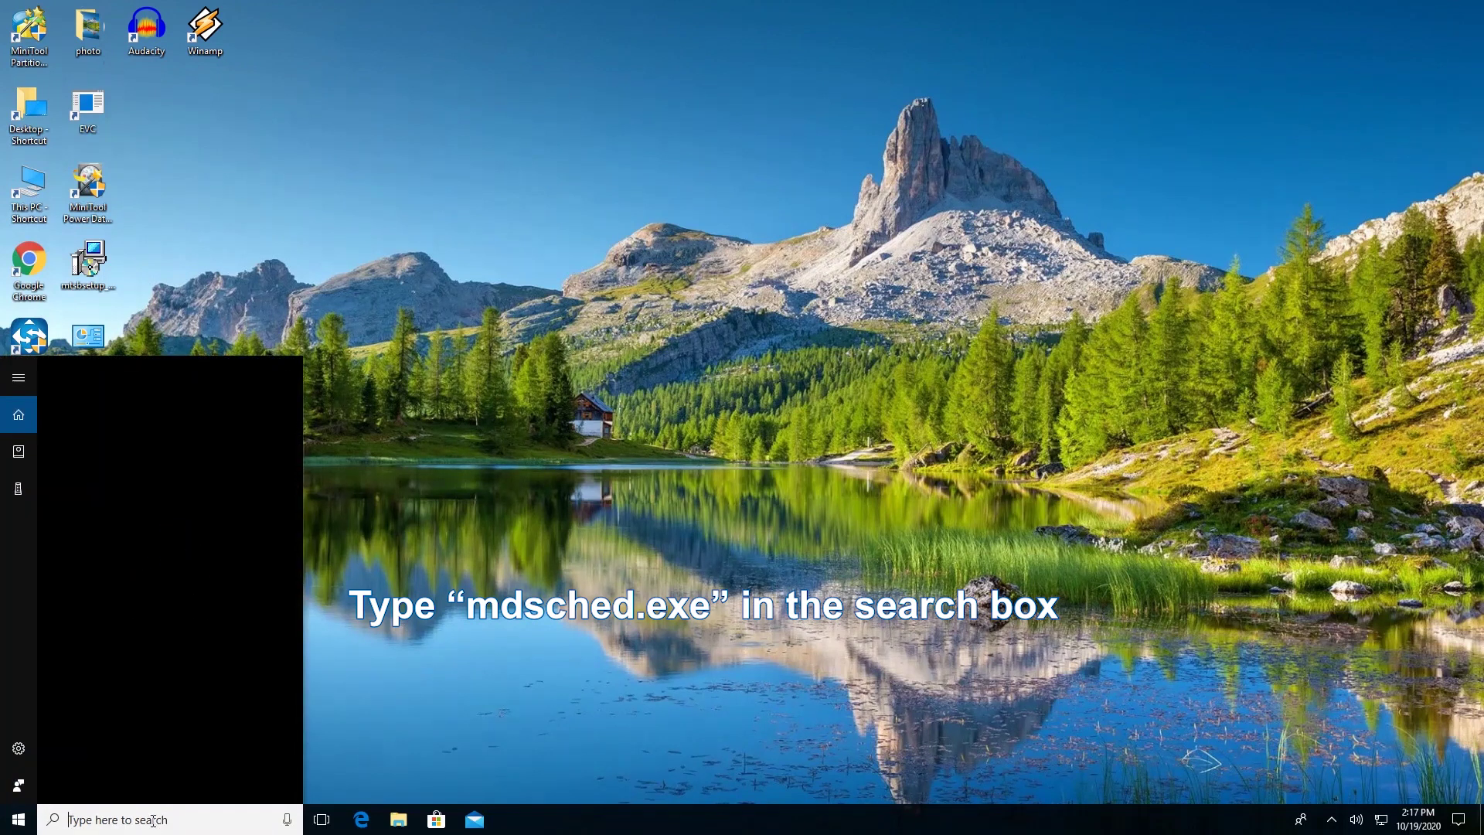
Run mdsched.exe and choose 'Restart now and check for problems (recommended)'.
type("mdsched.exe")
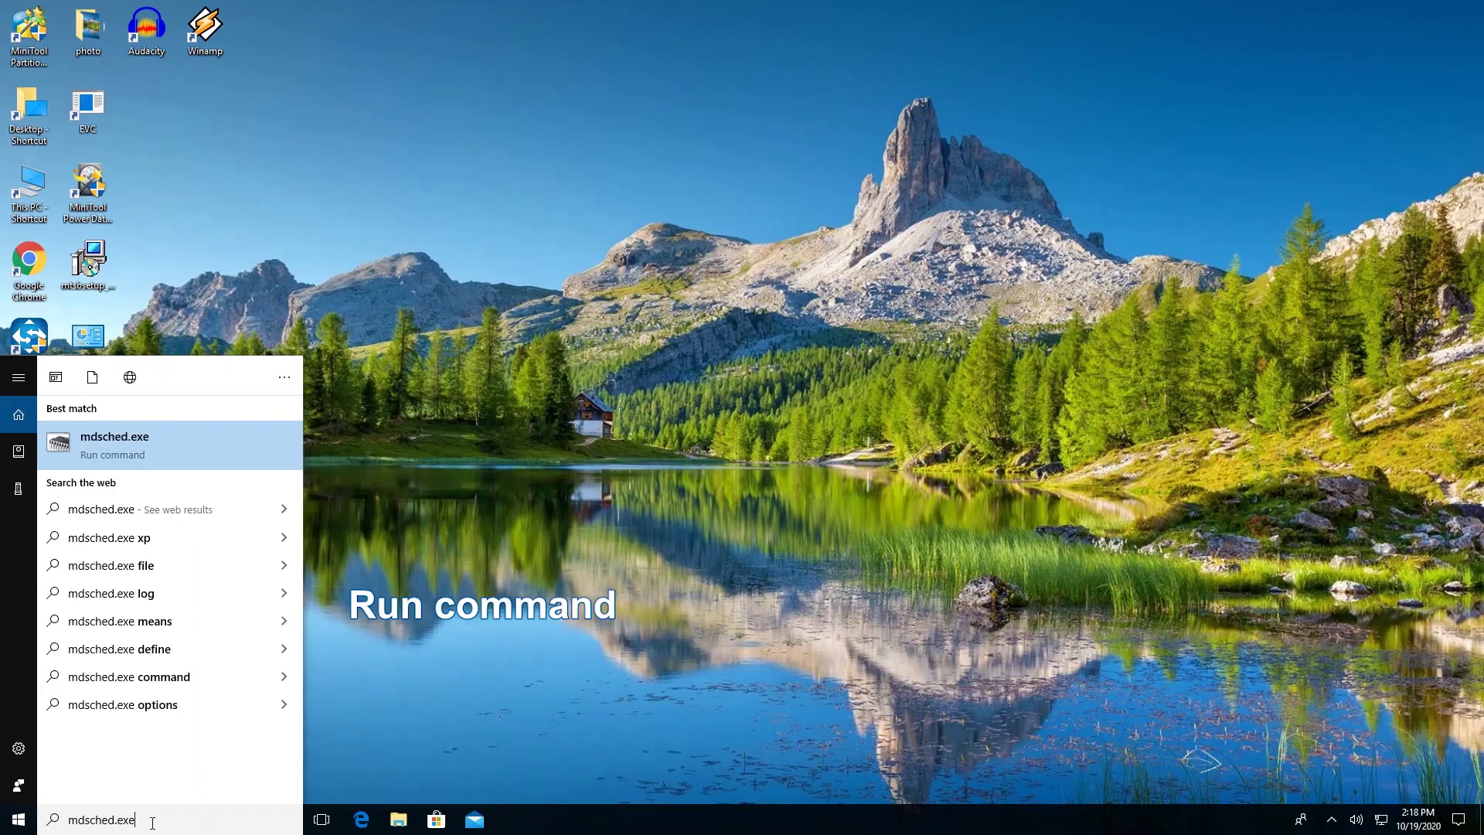
key("Return")
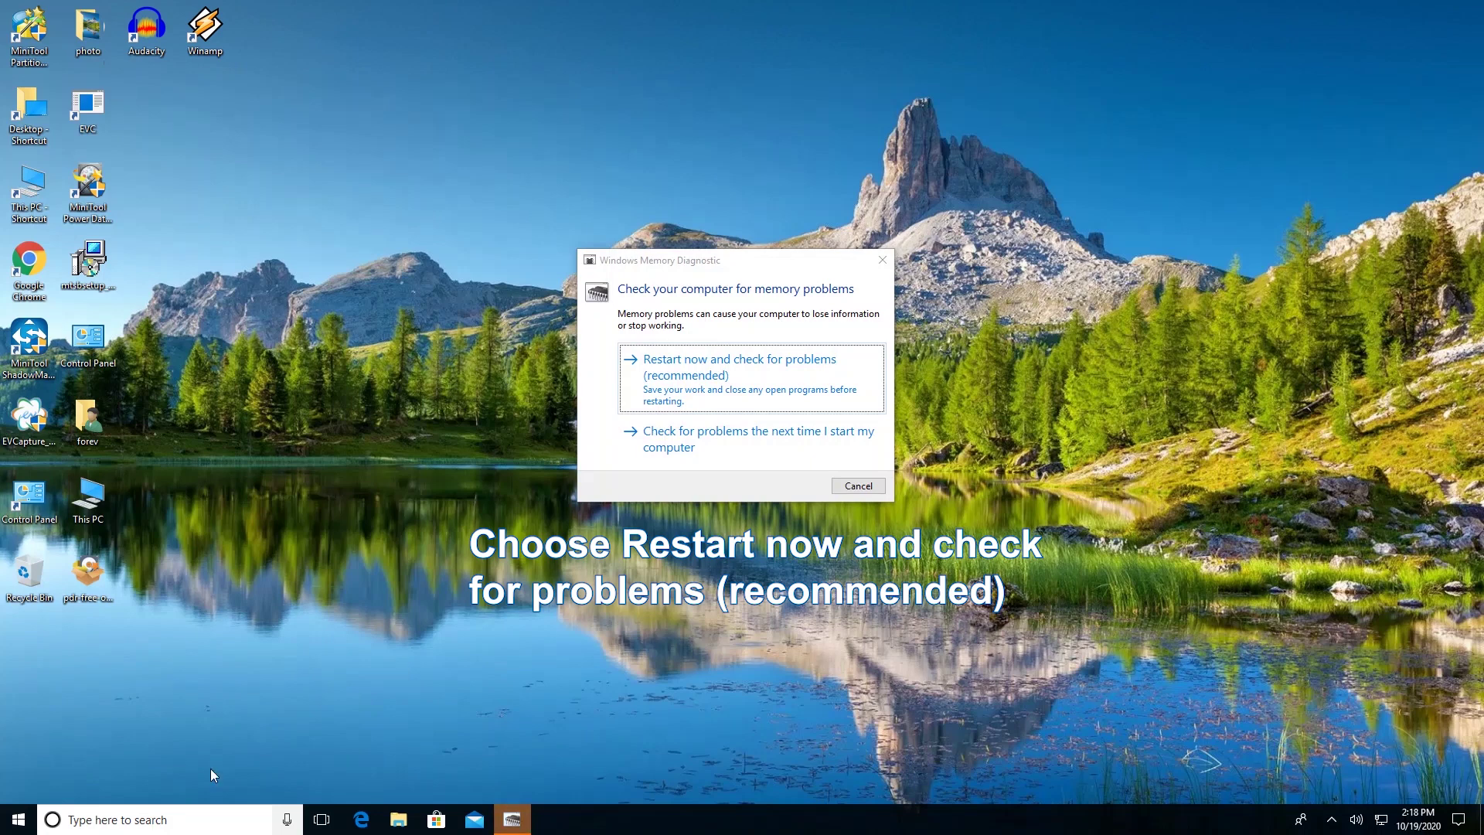
left_click(787, 380)
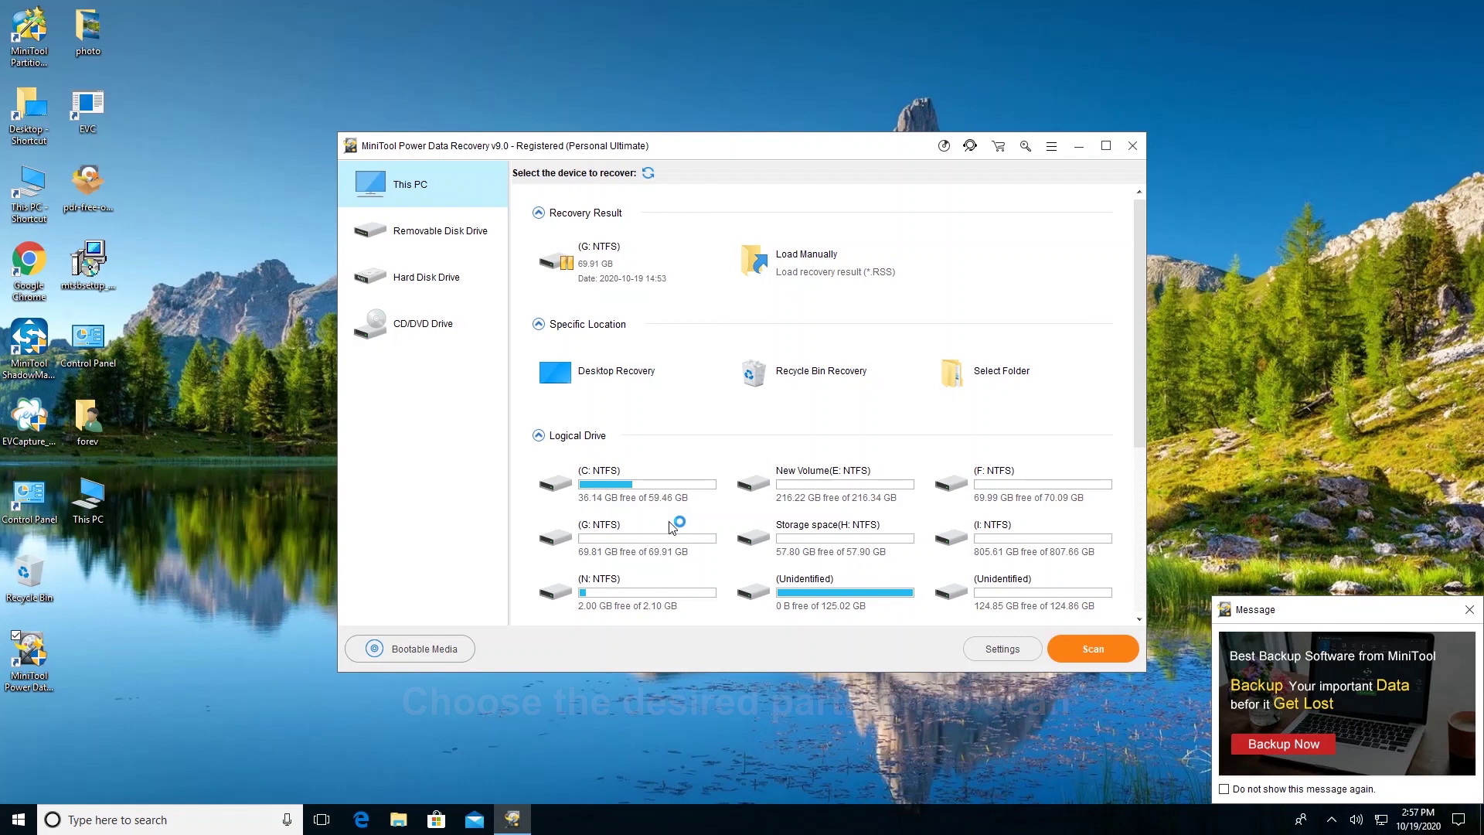
Select the (N: NTFS) logical drive and scan it for lost files.
left_click(652, 593)
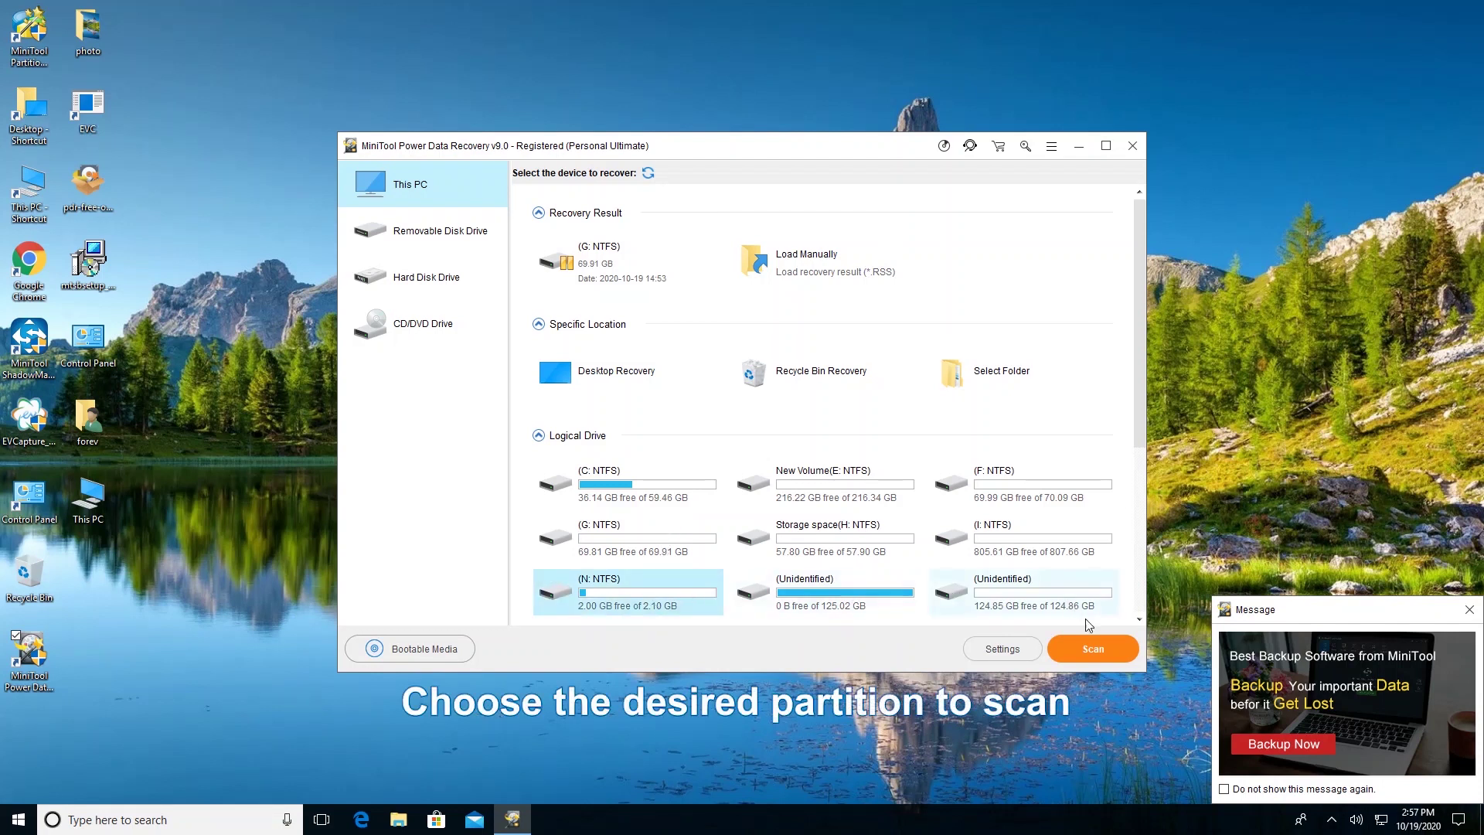
left_click(1094, 648)
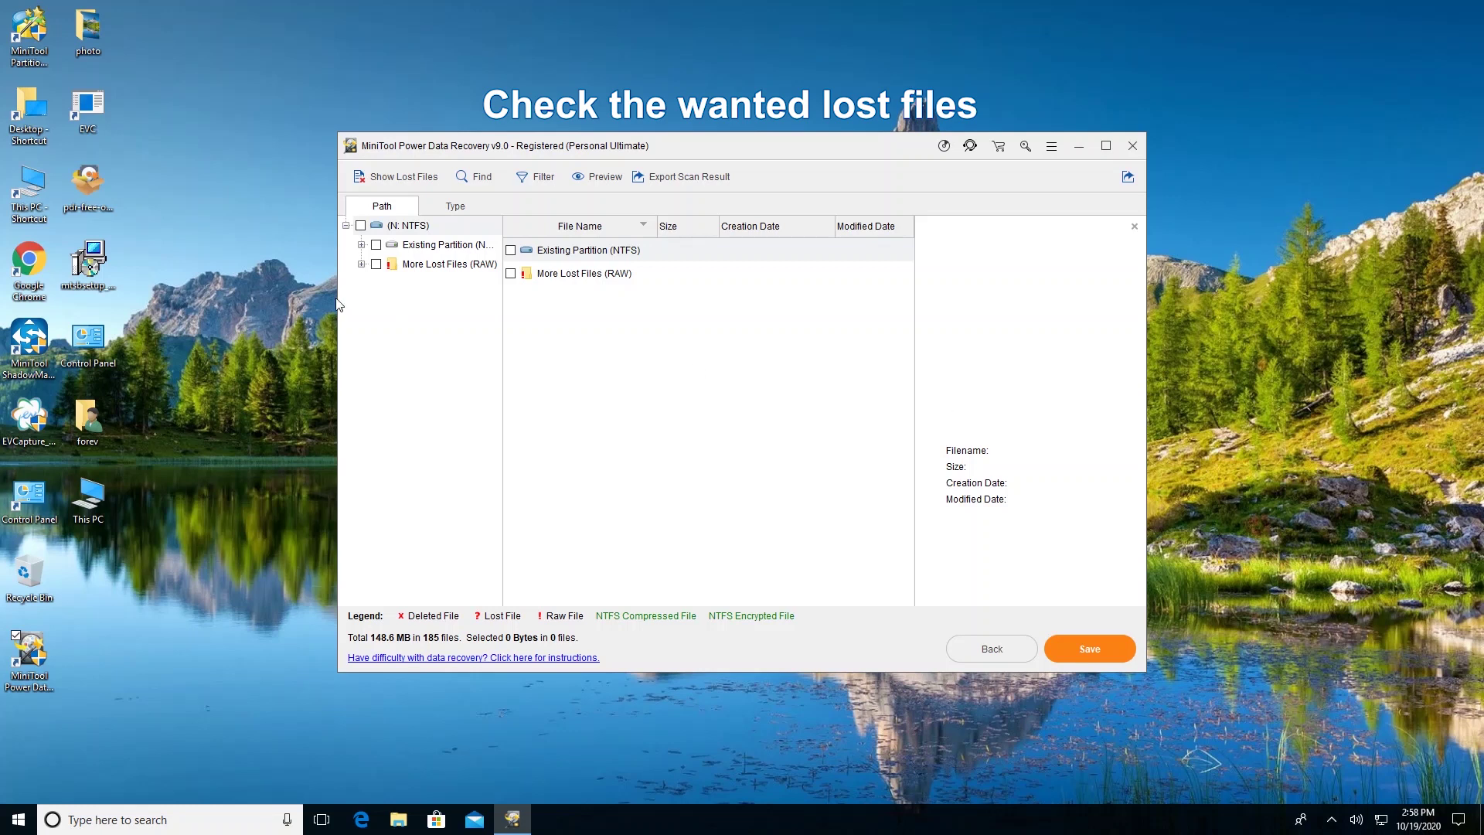
Check all files under More Lost Files (RAW) and save them to Local Disk (F:).
left_click(361, 264)
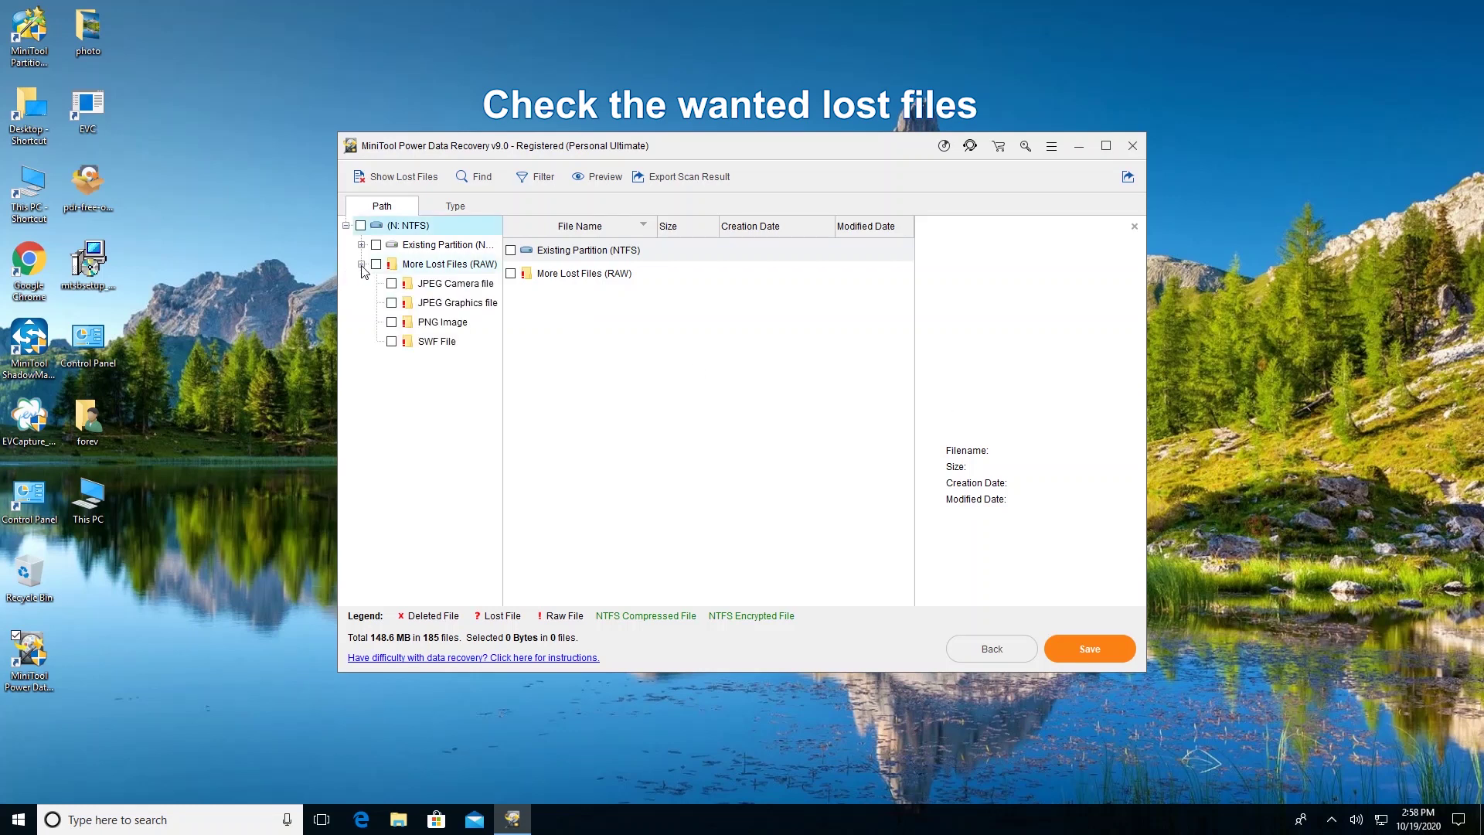
left_click(377, 264)
left_click(1085, 644)
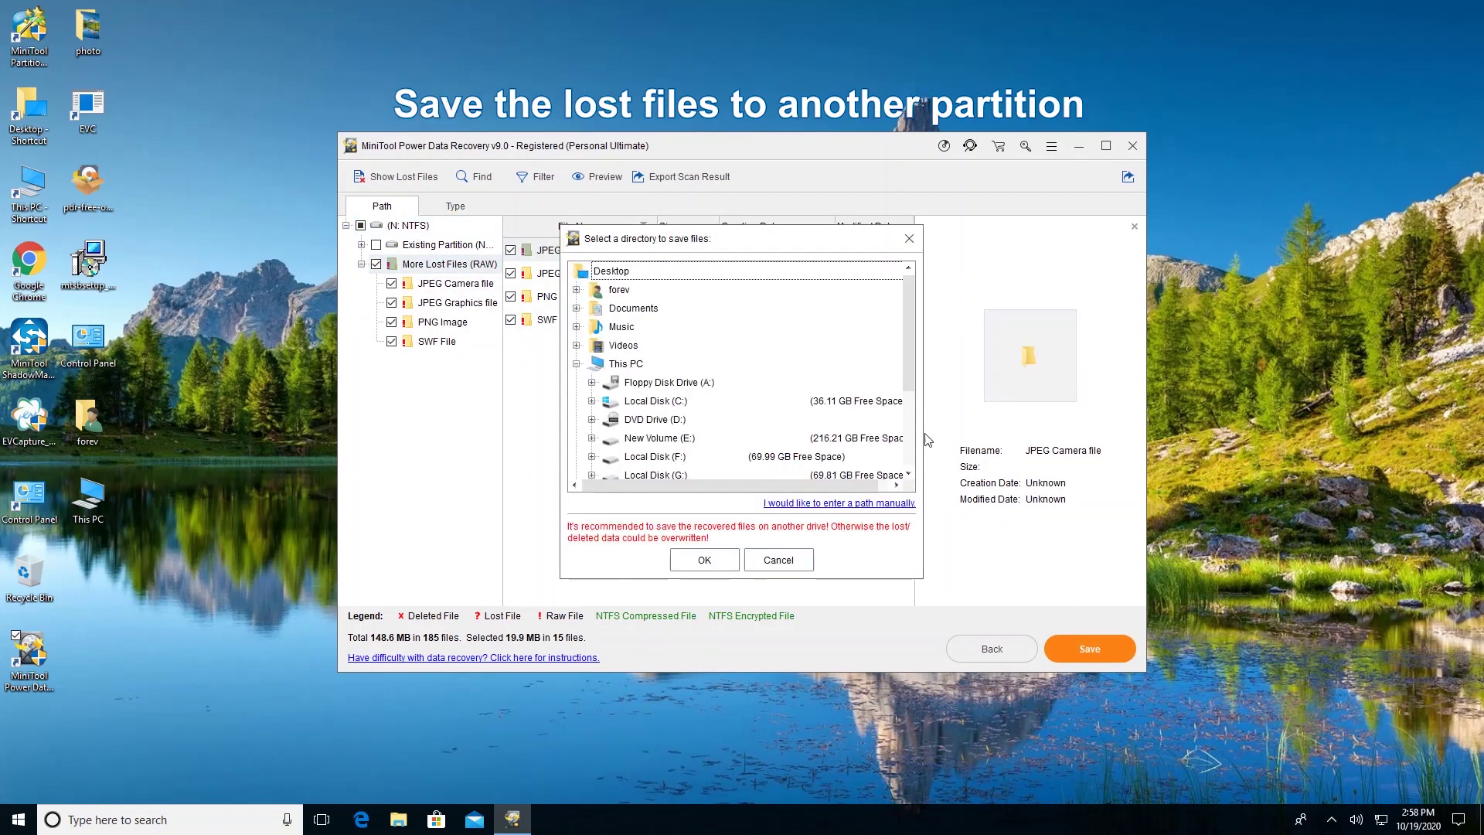
left_click(730, 454)
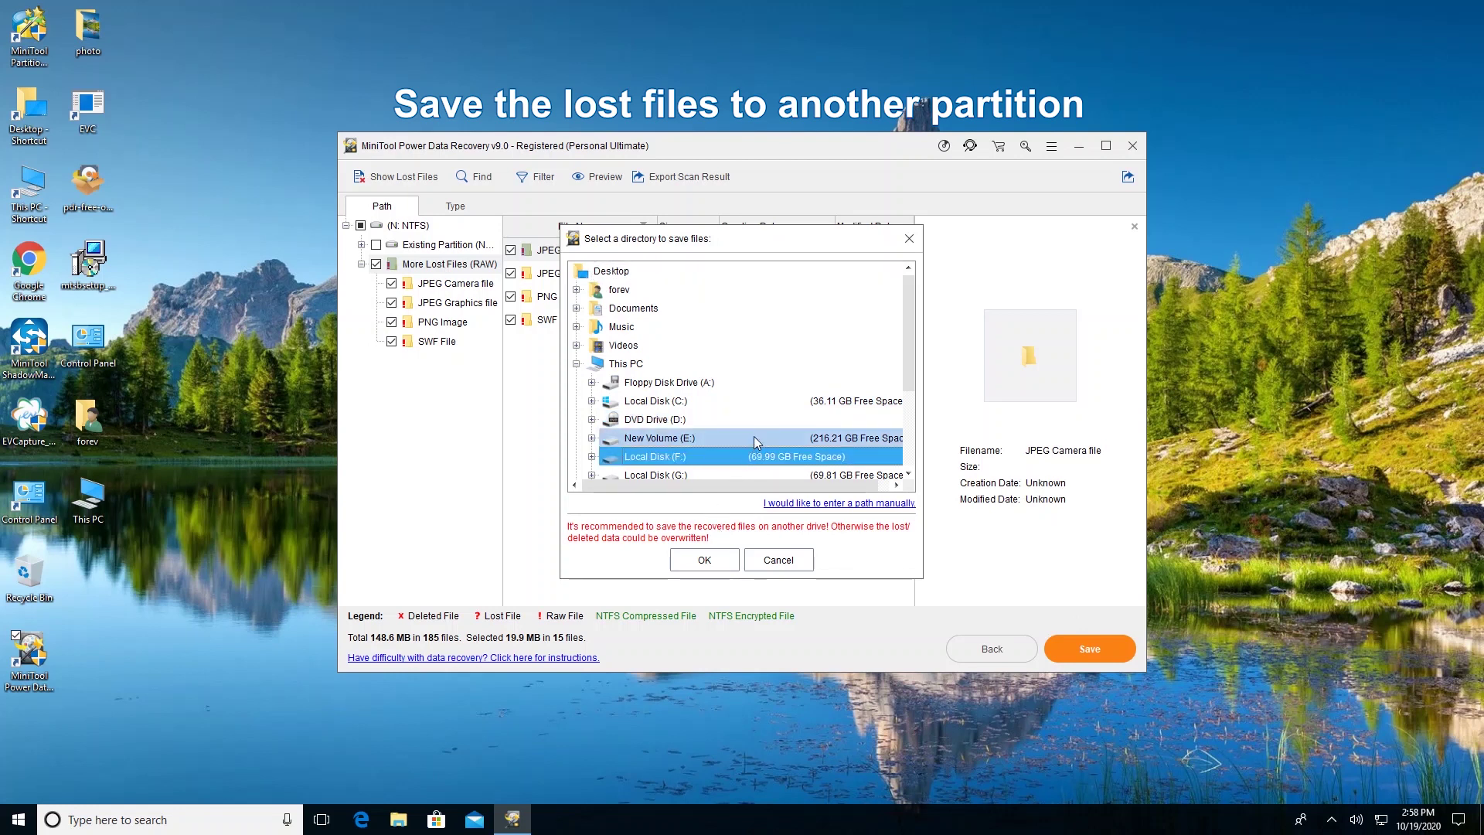
scroll(754, 436, "down", 2)
left_click(718, 570)
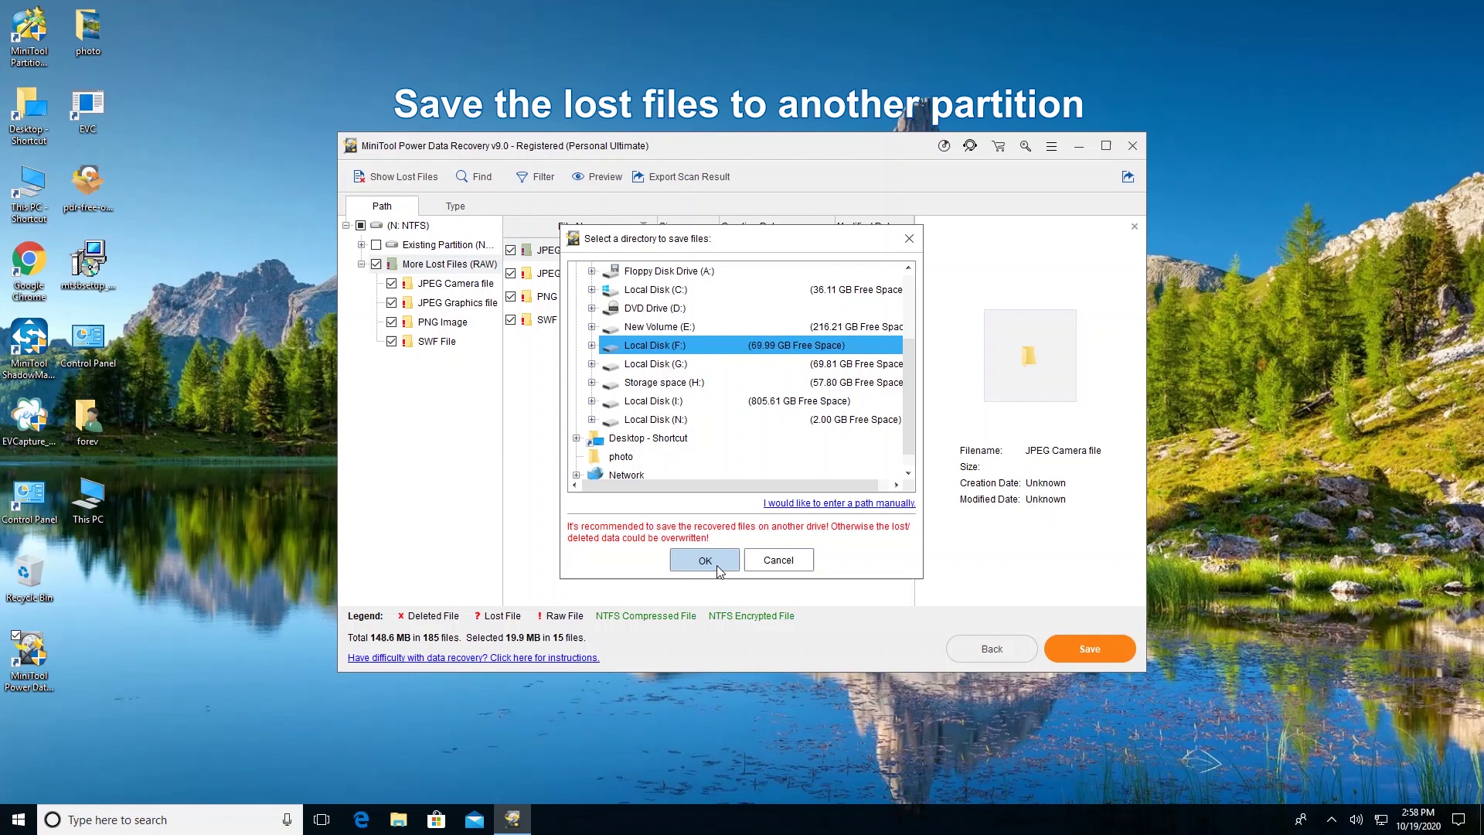